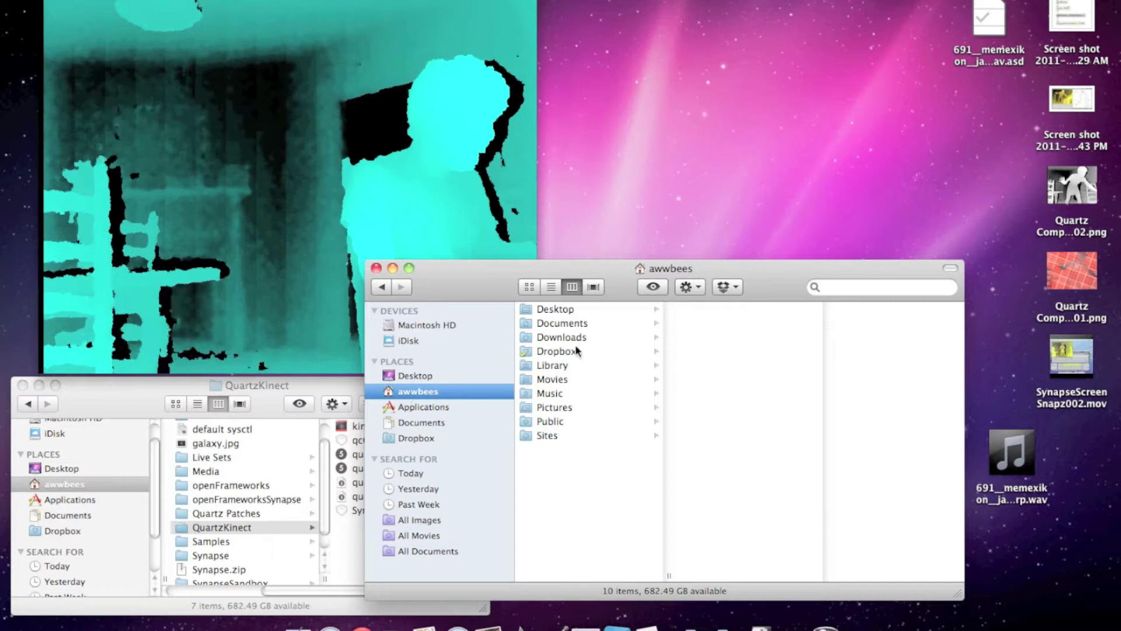
# Step: Browse Library > Graphics > Quartz Composer Plug-Ins to show qcOSC.plugin and Synapse Kinect.plugin
pyautogui.click(650, 366)
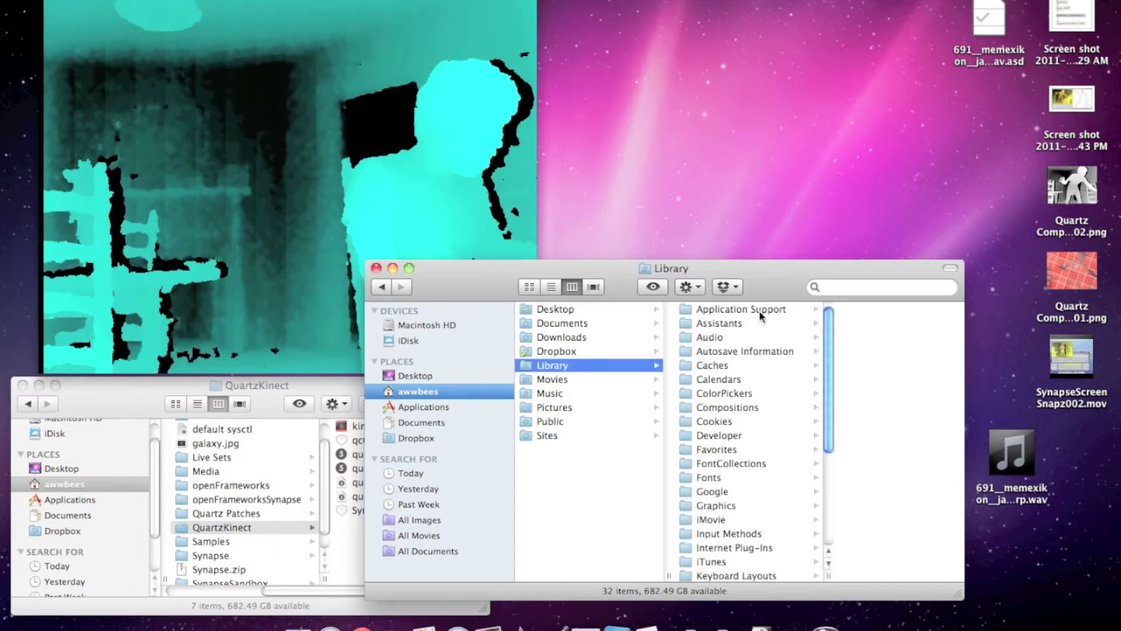
pyautogui.click(717, 506)
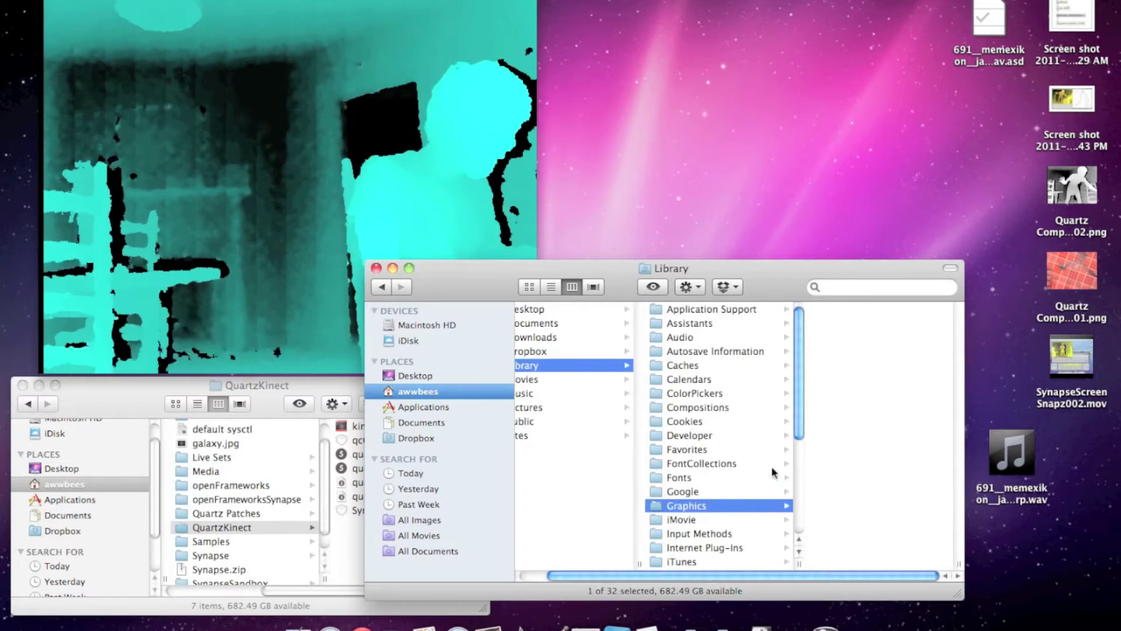
pyautogui.click(882, 323)
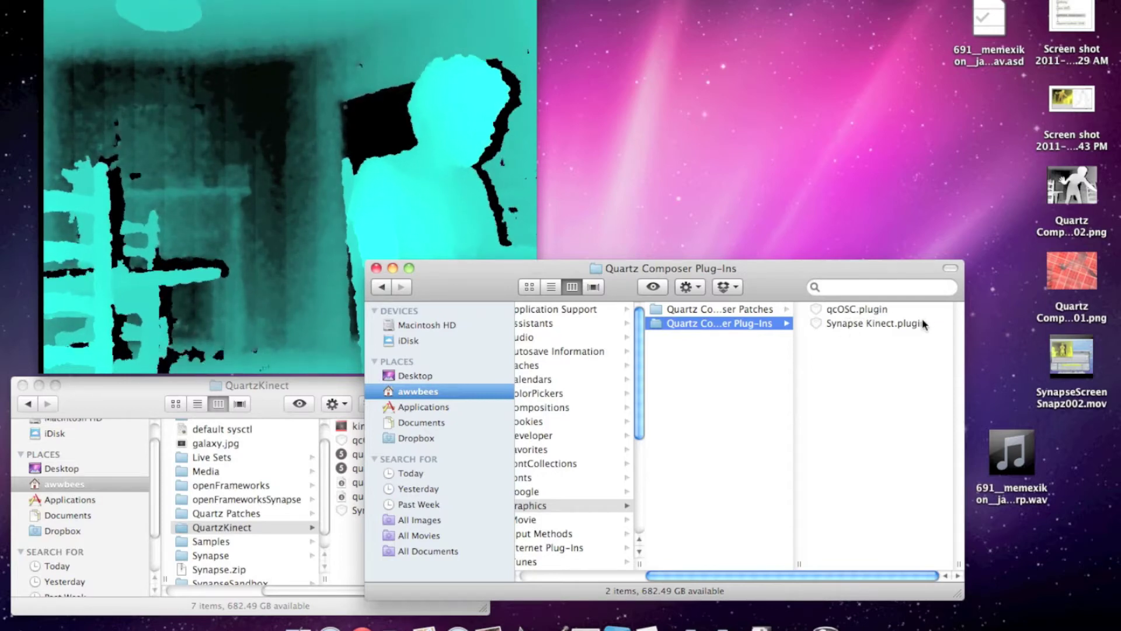
pyautogui.click(403, 238)
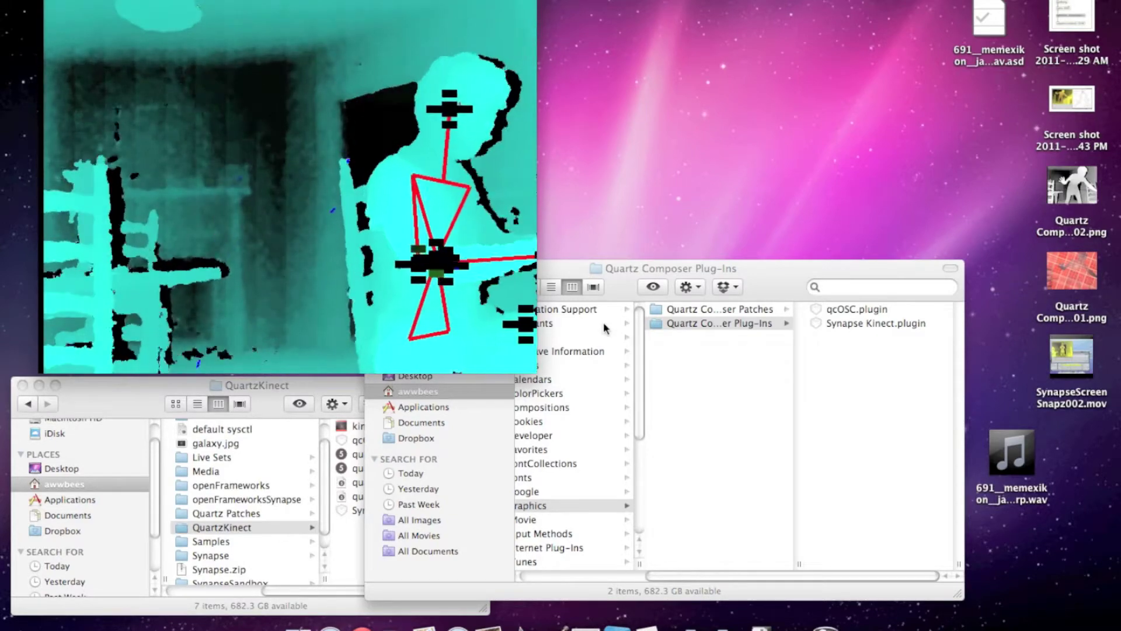
# Step: Launch Quartz Composer by searching 'quart' in Spotlight
pyautogui.press('super+space')
pyautogui.write('quart')
pyautogui.press('Return')
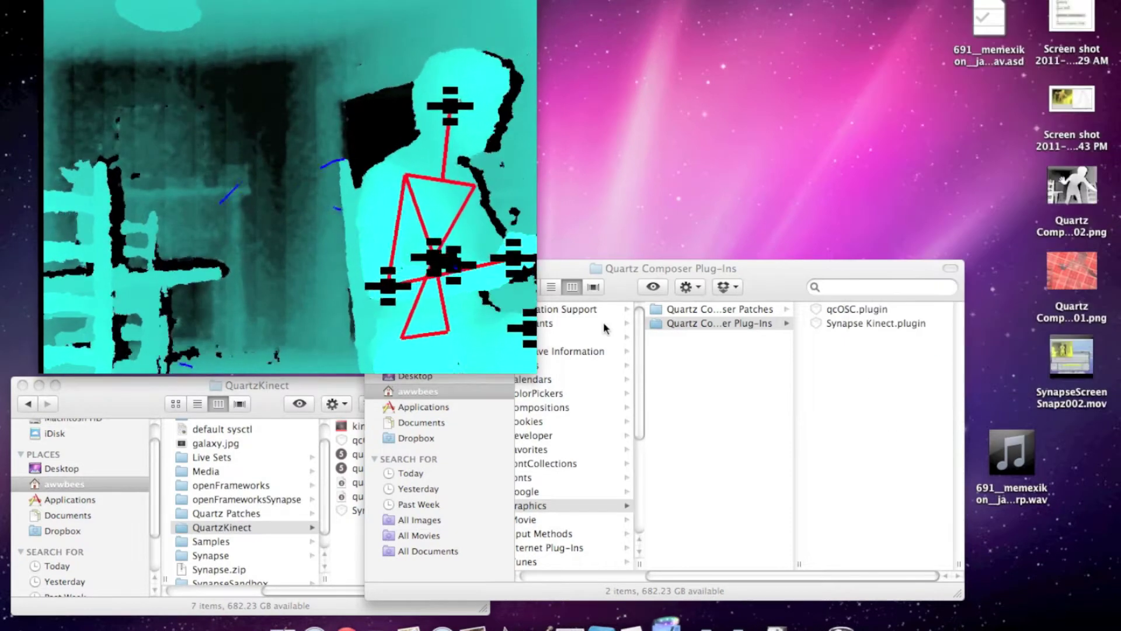
pyautogui.click(170, 1)
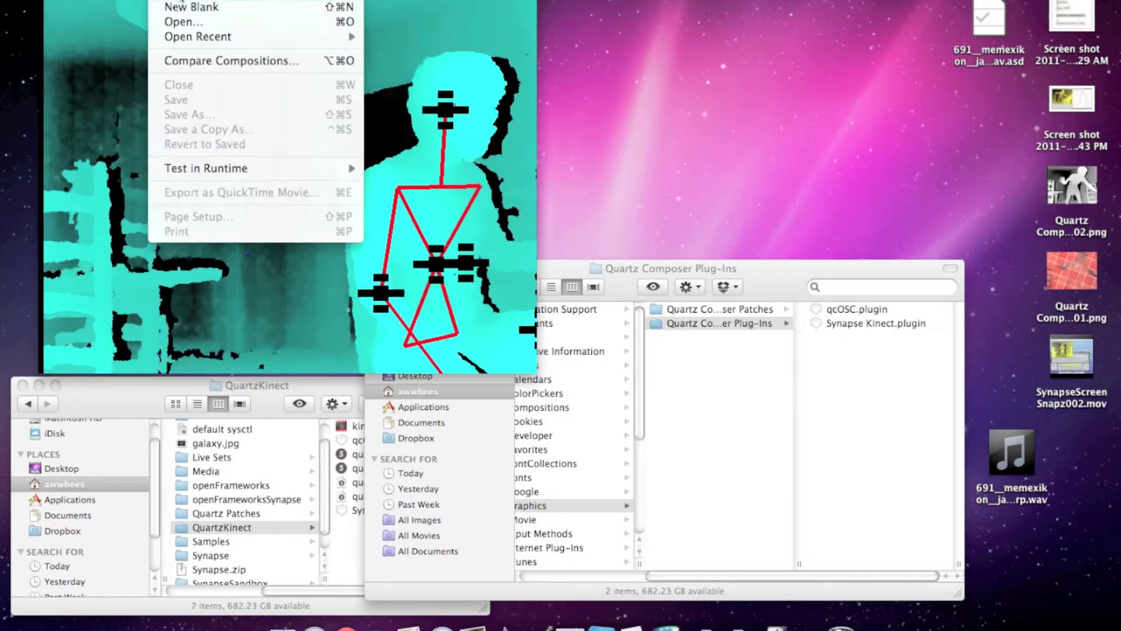
# Step: Create a new blank composition and add a Sprite patch from the Patch Library
pyautogui.click(193, 7)
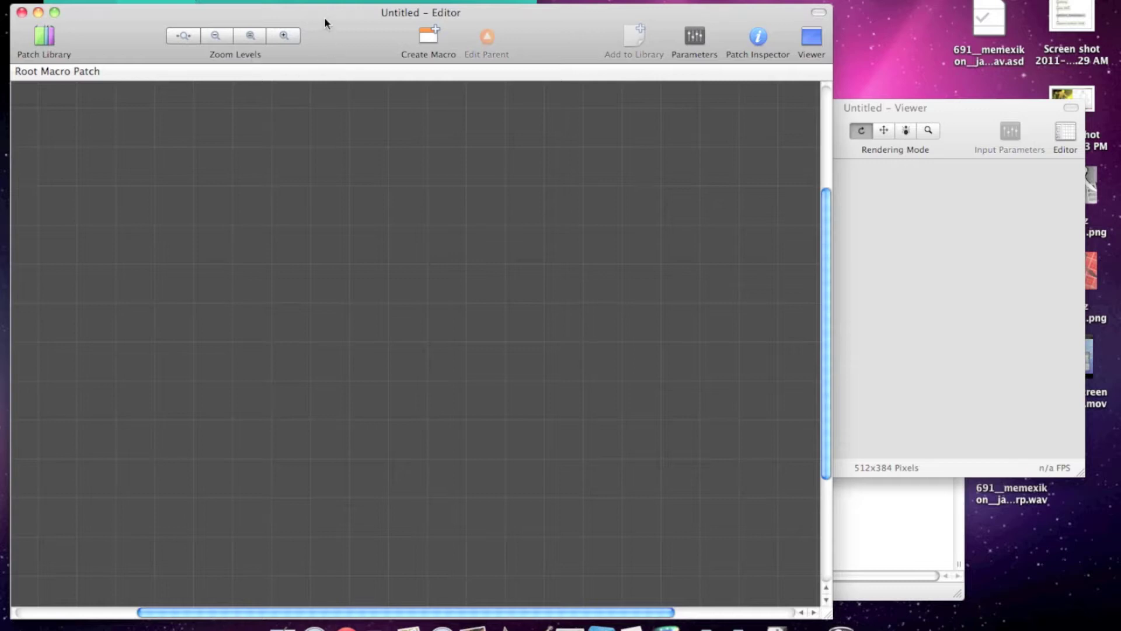
pyautogui.moveTo(324, 22); pyautogui.dragTo(501, 51)
pyautogui.press('super+Return')
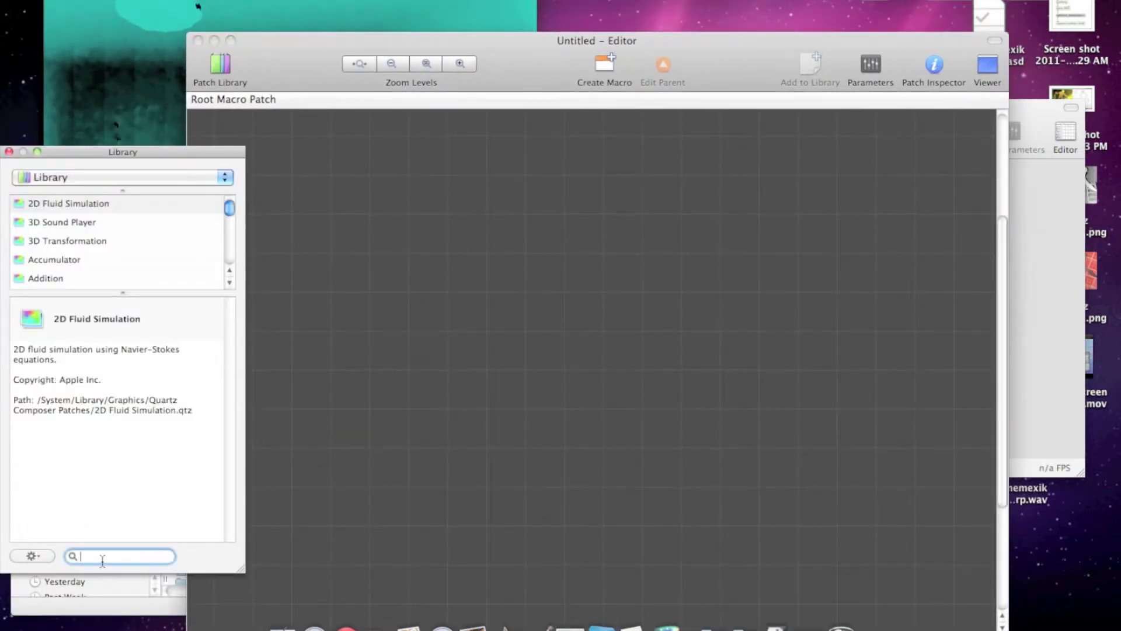
pyautogui.write('sprite')
pyautogui.press('Return')
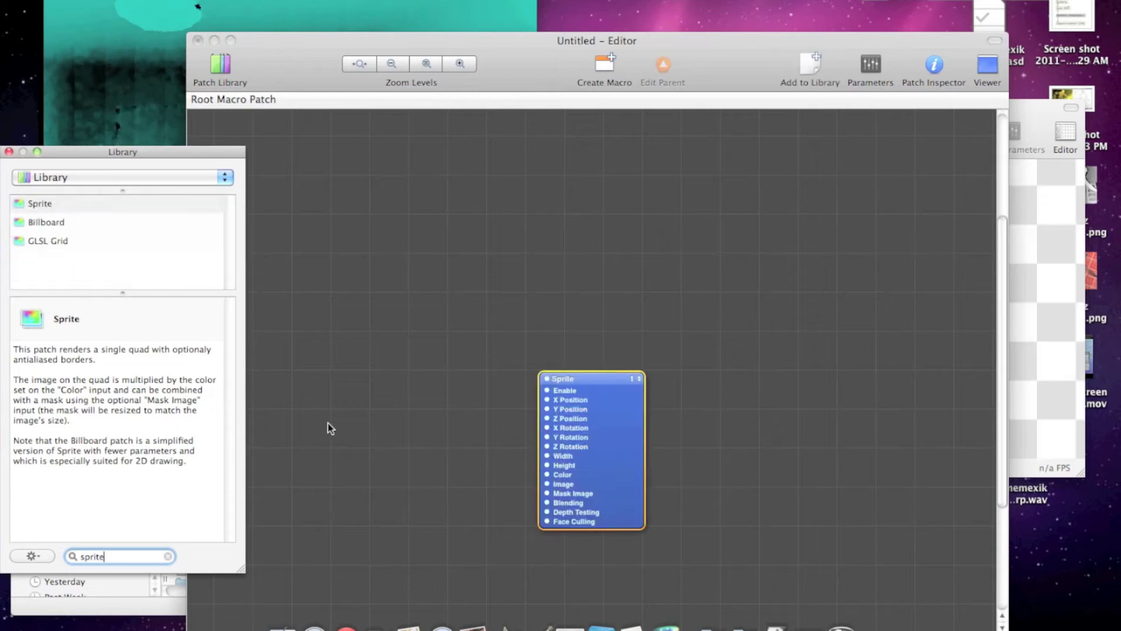
# Step: Arrange the editor beside the Viewer and set the Sprite's Height to 1.5
pyautogui.moveTo(606, 448); pyautogui.dragTo(660, 401)
pyautogui.press('super+r')
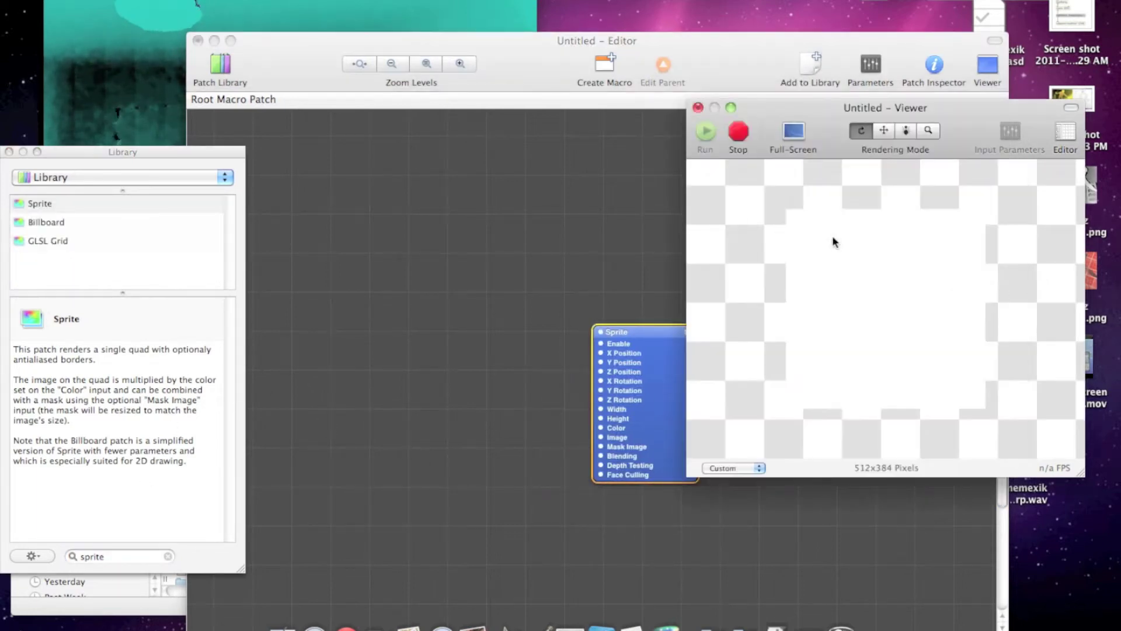
pyautogui.click(8, 152)
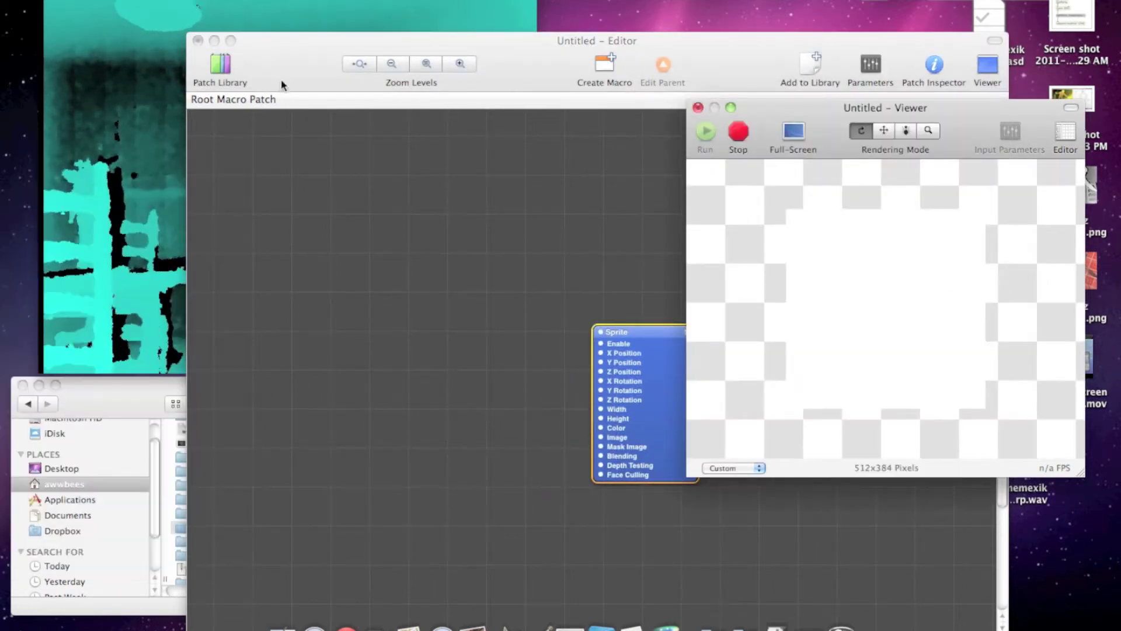
pyautogui.moveTo(349, 50); pyautogui.dragTo(206, 45)
pyautogui.moveTo(510, 347); pyautogui.dragTo(647, 225)
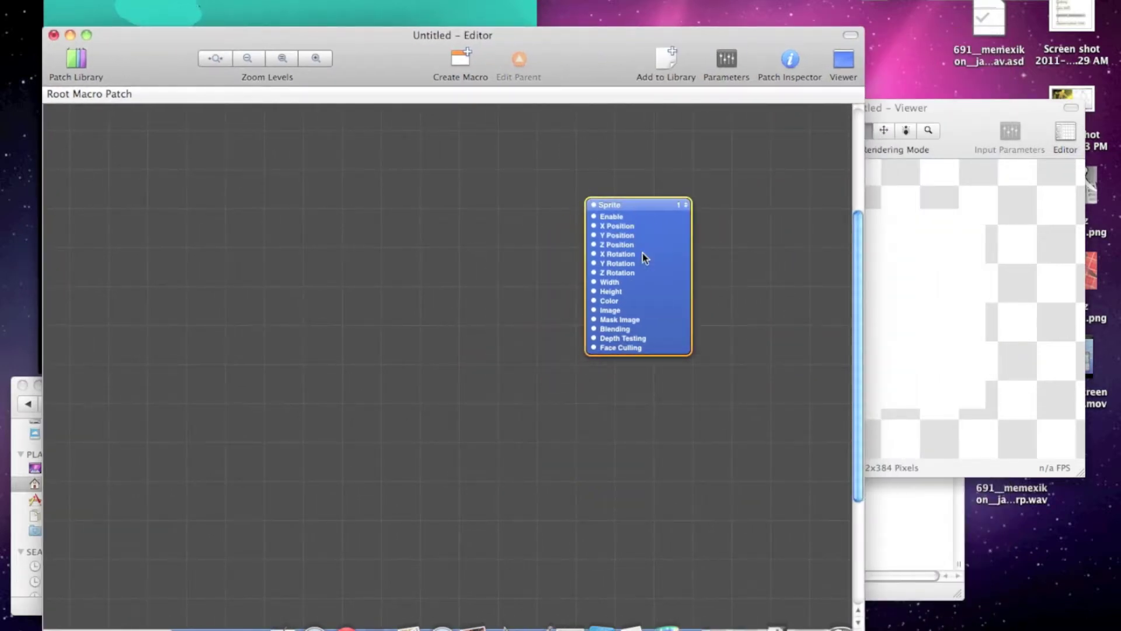
pyautogui.doubleClick(596, 284)
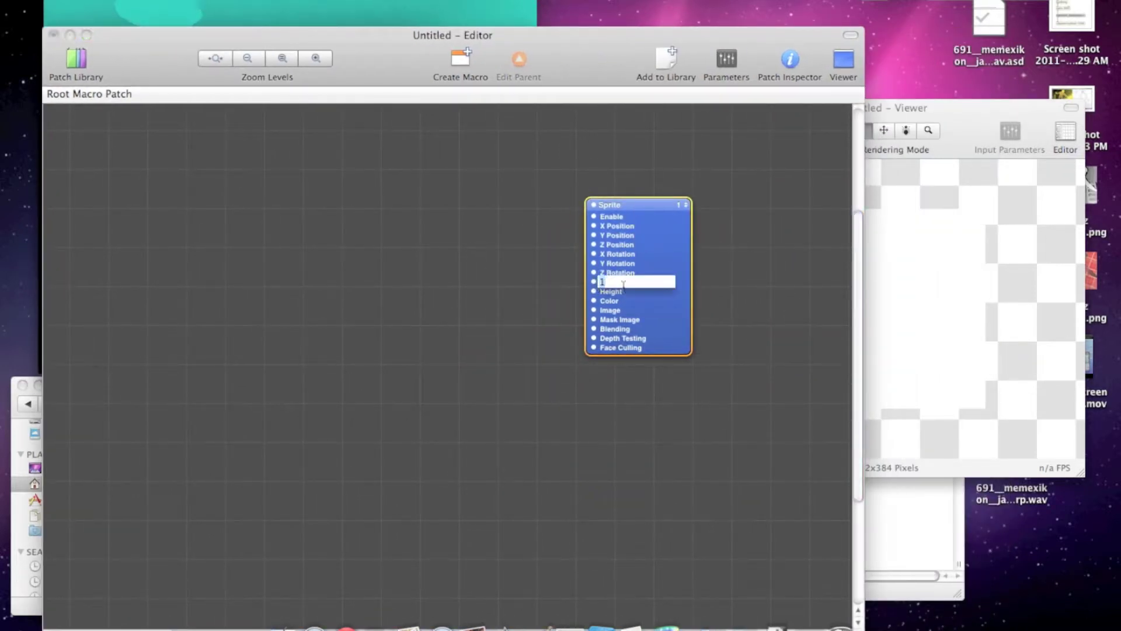
pyautogui.doubleClick(593, 292)
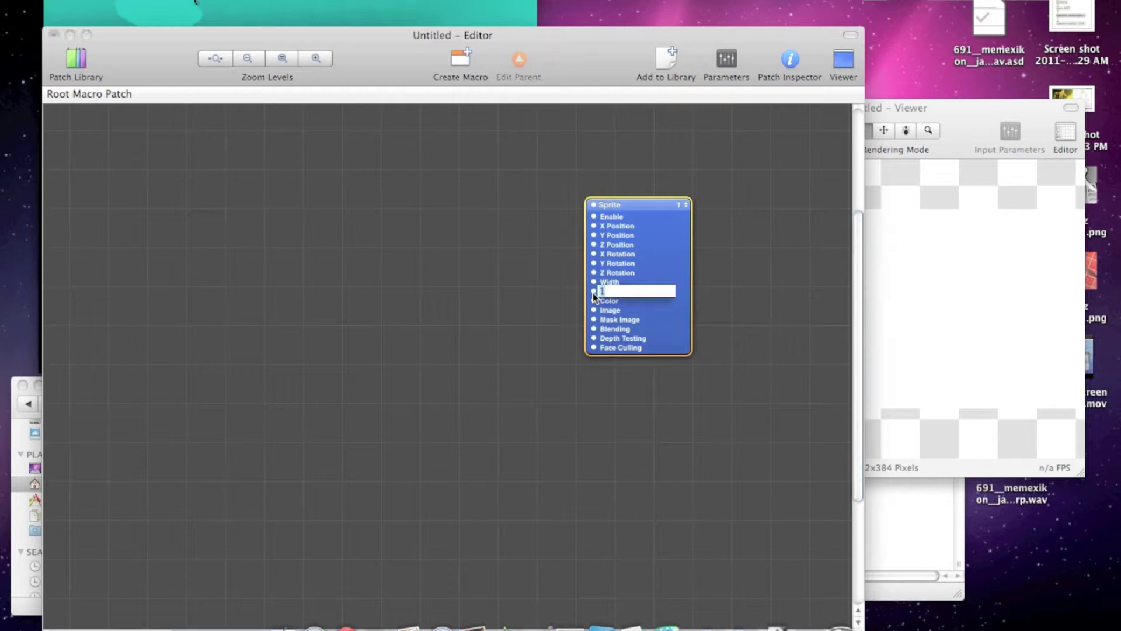
pyautogui.write('1.5')
pyautogui.press('Return')
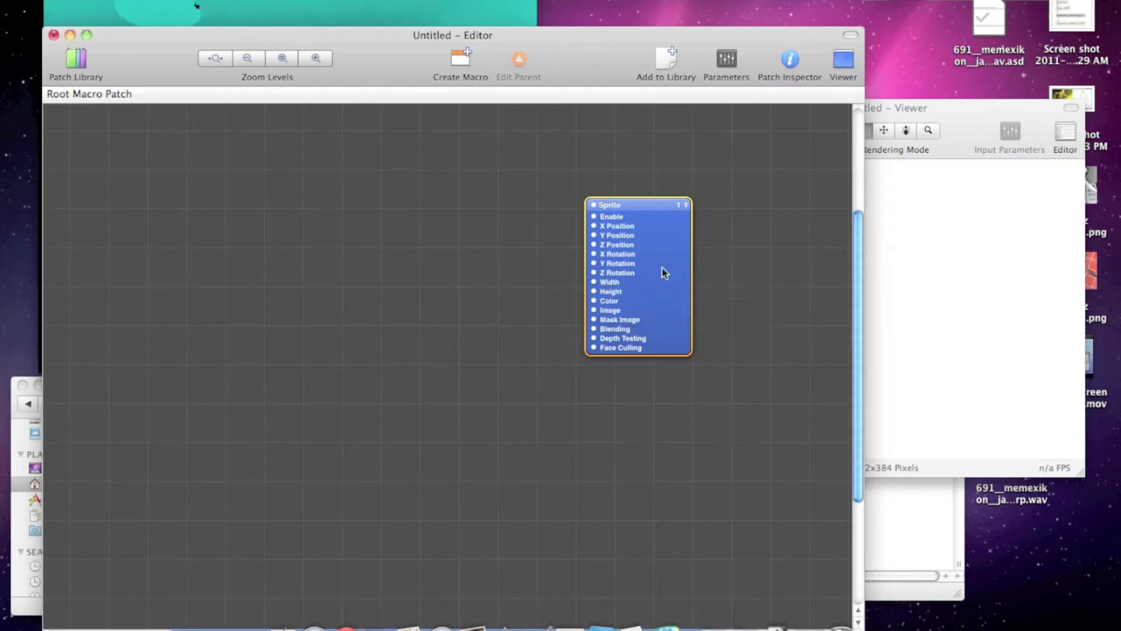
pyautogui.click(338, 216)
# Step: Add the Synapse Kinect patch, wire Depth Image into the Sprite's Image, and check the Viewer
pyautogui.click(80, 65)
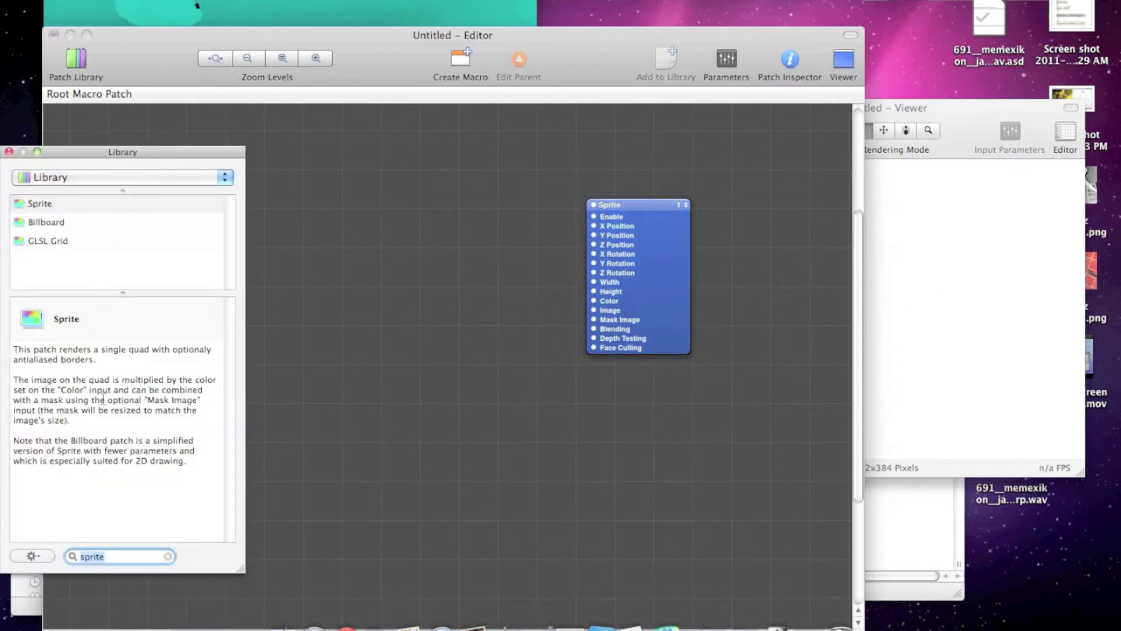
pyautogui.write('kinect')
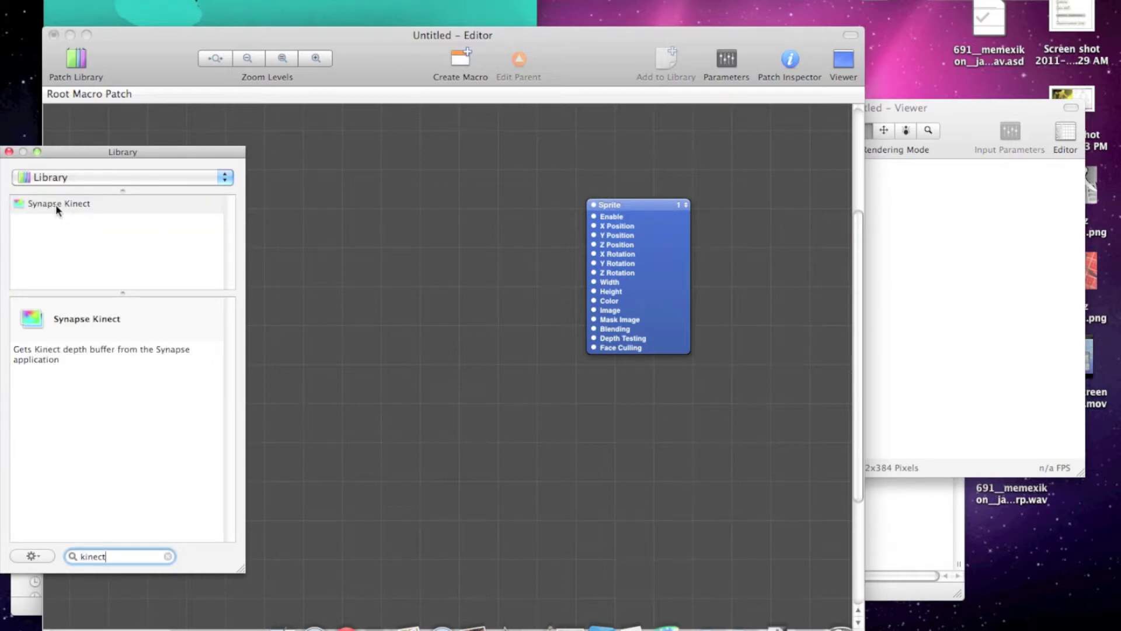
pyautogui.moveTo(56, 206); pyautogui.dragTo(422, 230)
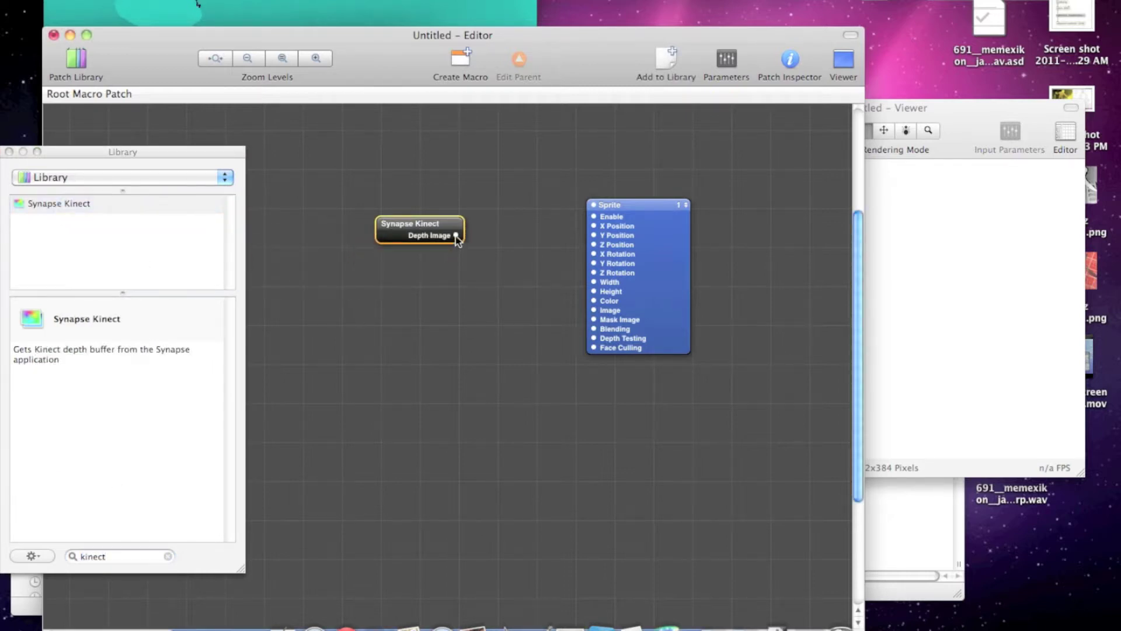
pyautogui.moveTo(537, 272); pyautogui.dragTo(594, 310)
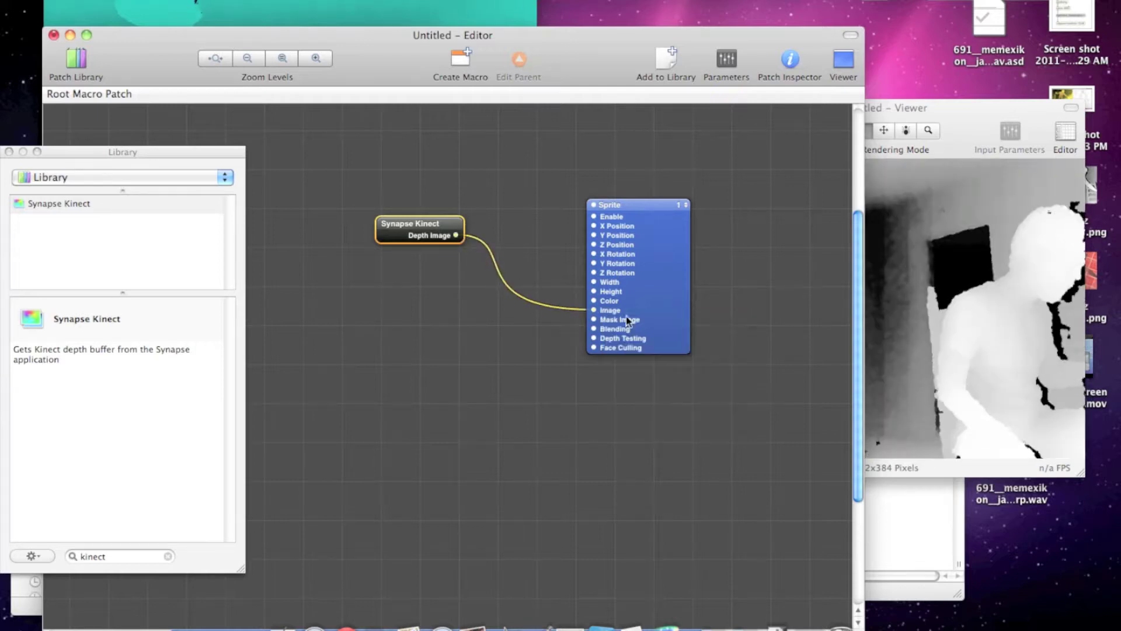
pyautogui.click(955, 310)
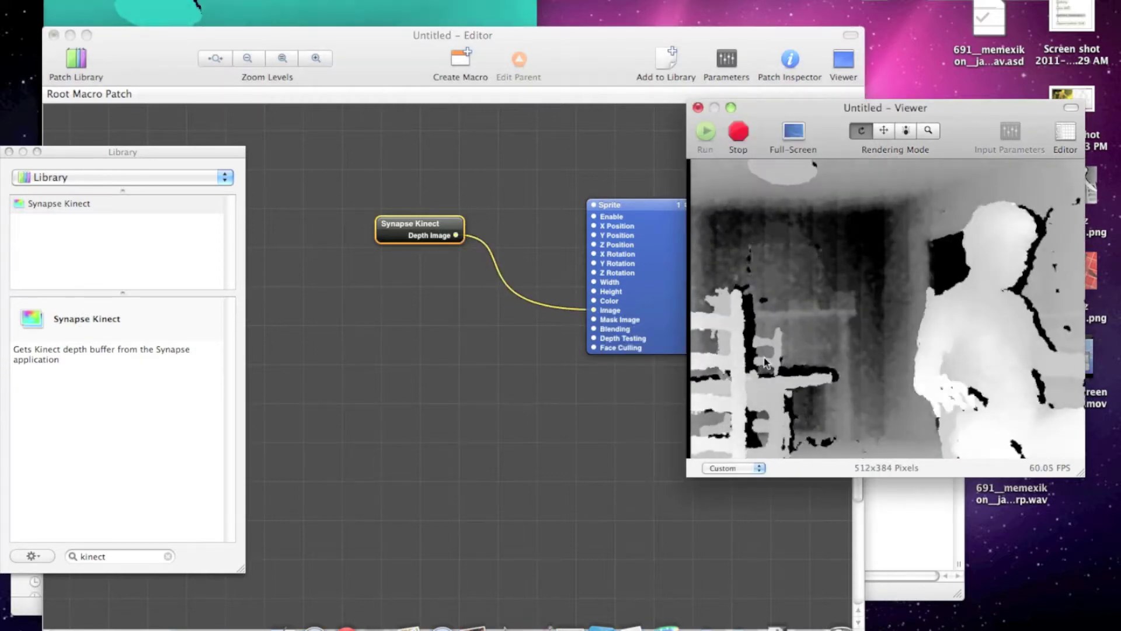
pyautogui.click(378, 326)
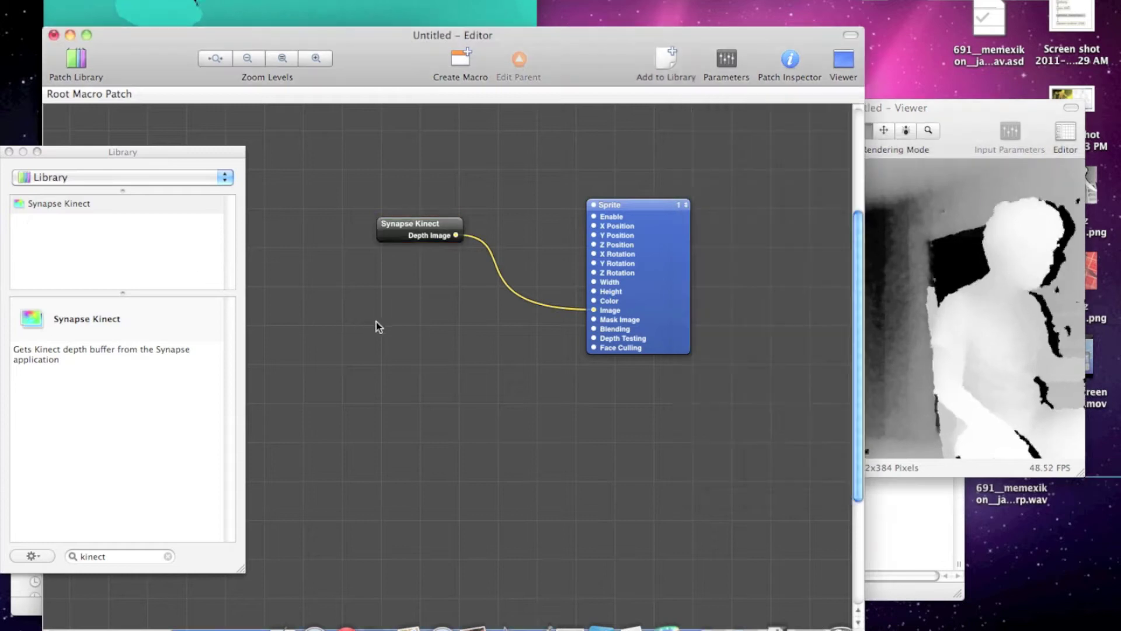
pyautogui.click(888, 312)
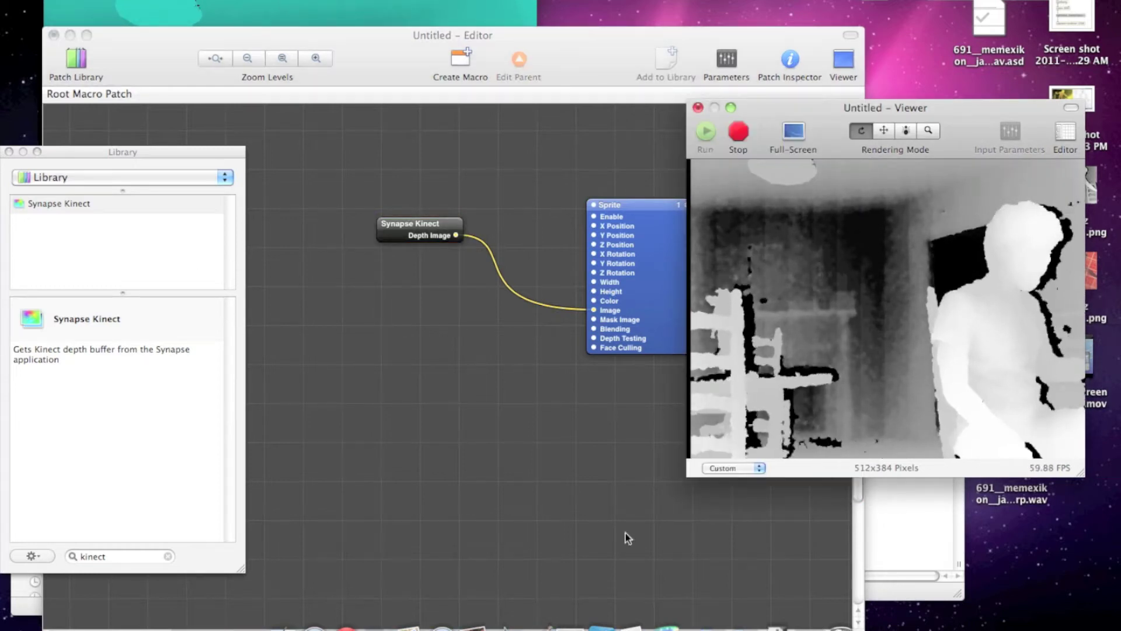
# Step: Launch the quartz_passthrough Max app from the QuartzKinect folder, then return to the Quartz Composer editor
pyautogui.click(282, 627)
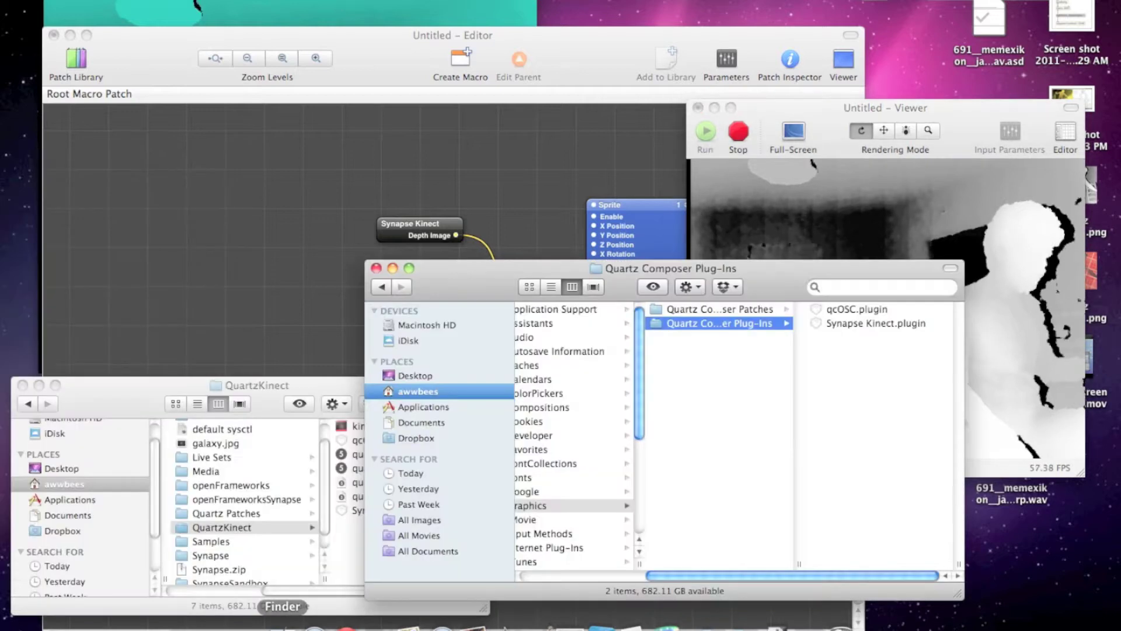
pyautogui.click(322, 600)
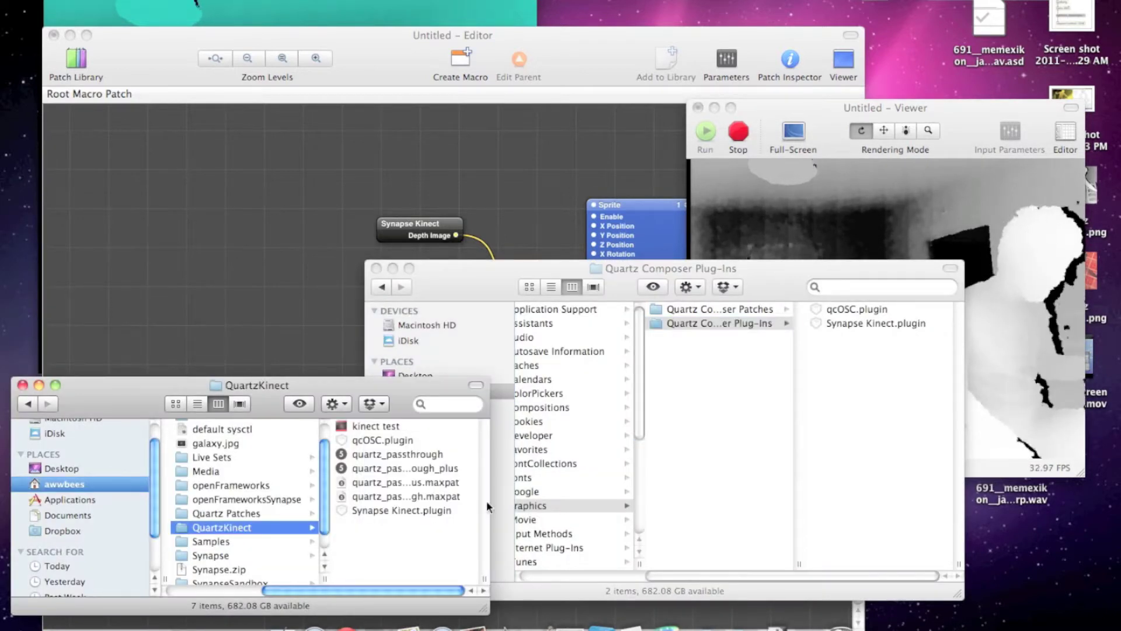
pyautogui.doubleClick(428, 455)
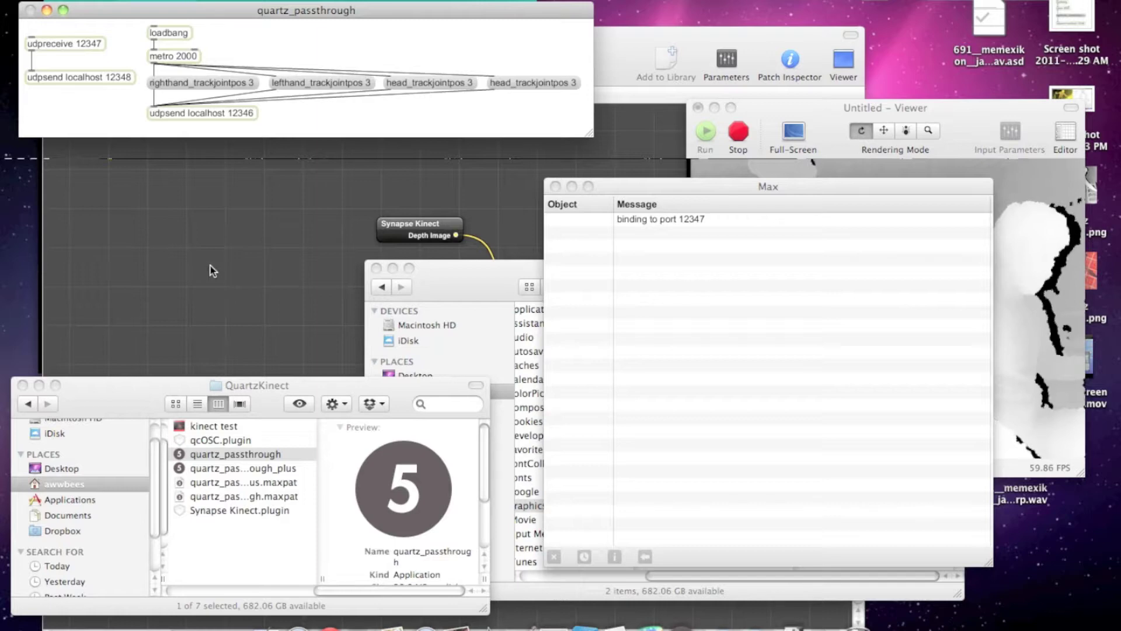
pyautogui.click(316, 254)
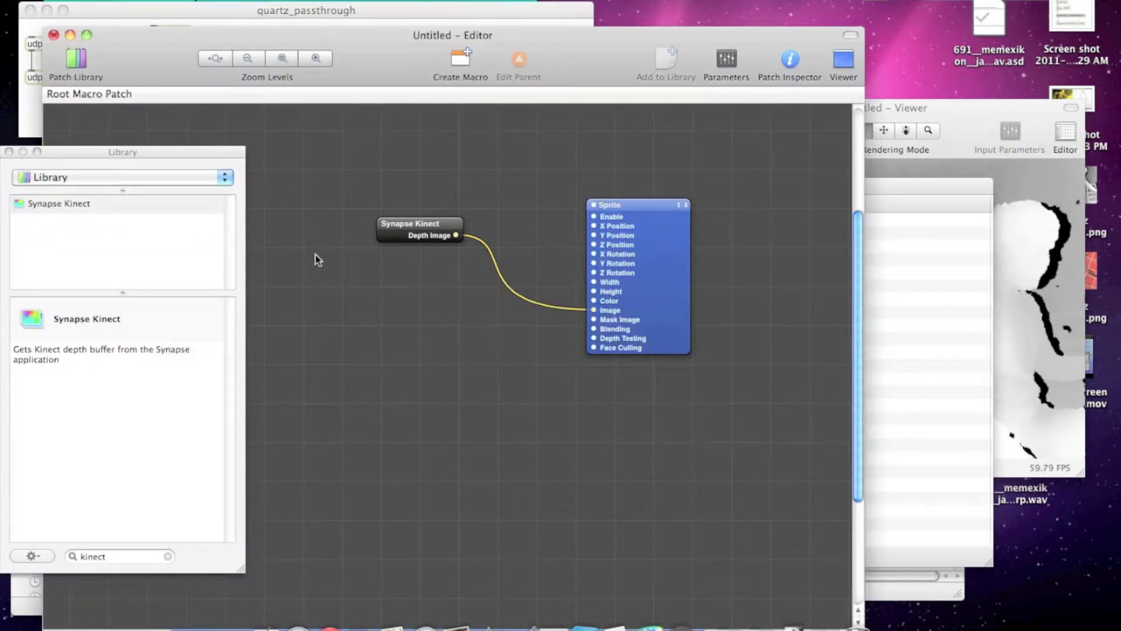
pyautogui.click(9, 152)
# Step: Add a Particle System patch and place it lower right on the canvas
pyautogui.click(874, 391)
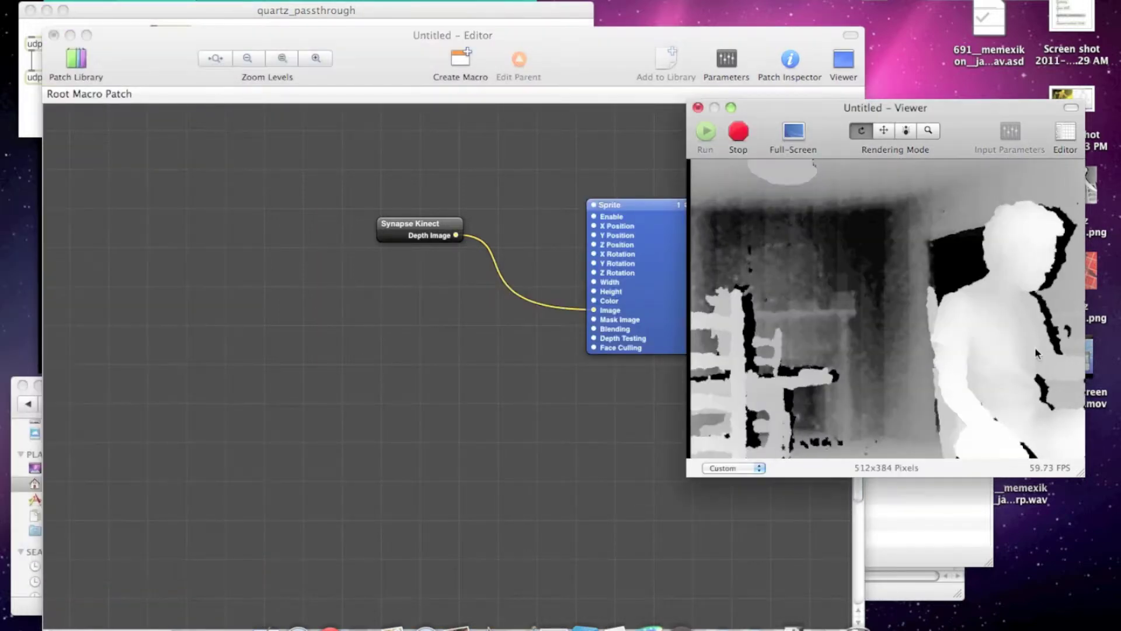
pyautogui.click(574, 454)
pyautogui.click(76, 59)
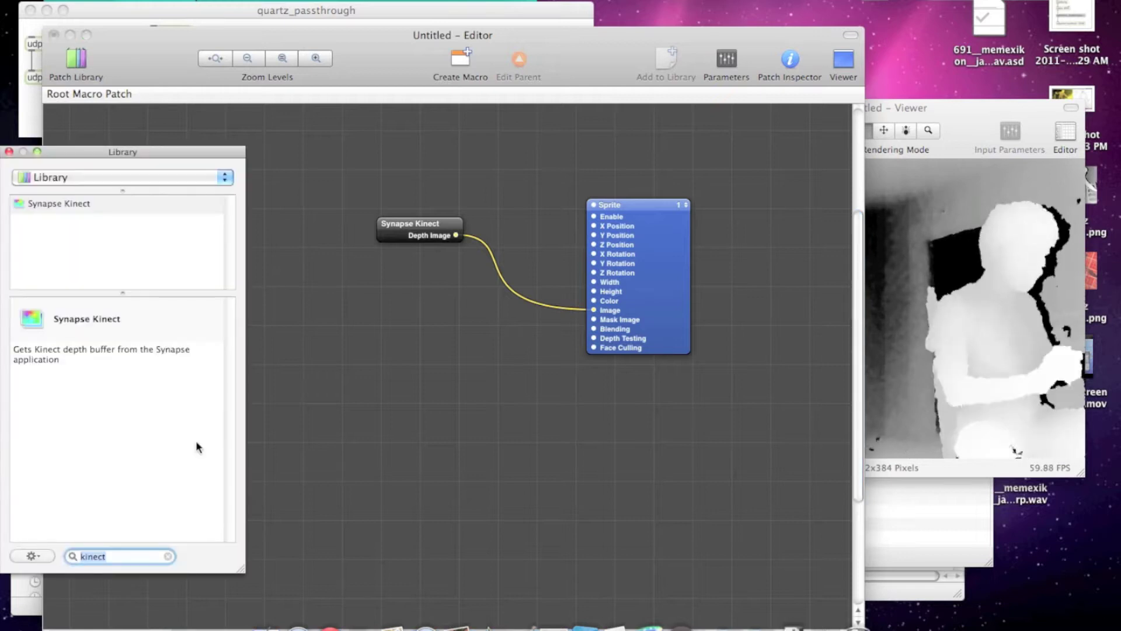
pyautogui.write('particle')
pyautogui.press('Return')
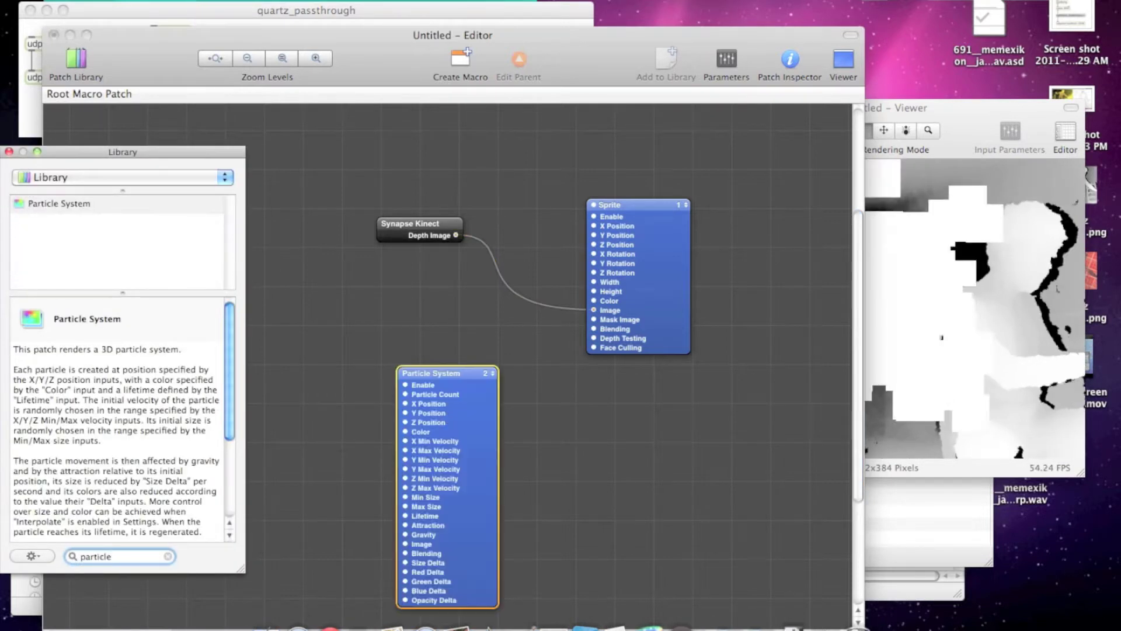
pyautogui.moveTo(433, 373); pyautogui.dragTo(593, 400)
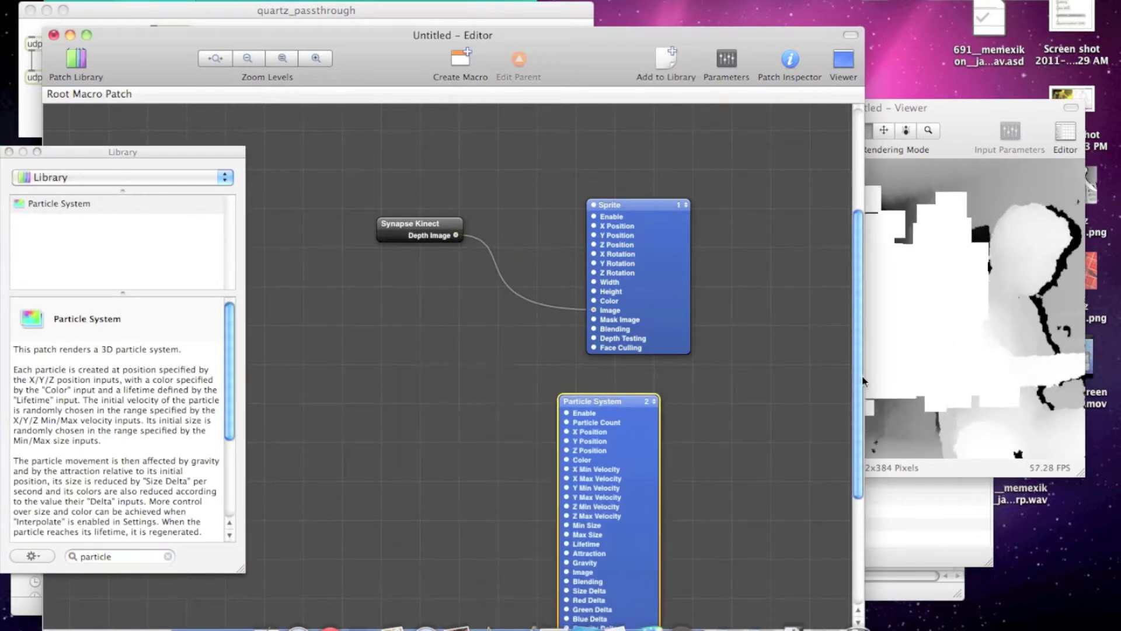
# Step: Add a Lenticular Halo patch and place it beside the Particle System
pyautogui.press('super+Return')
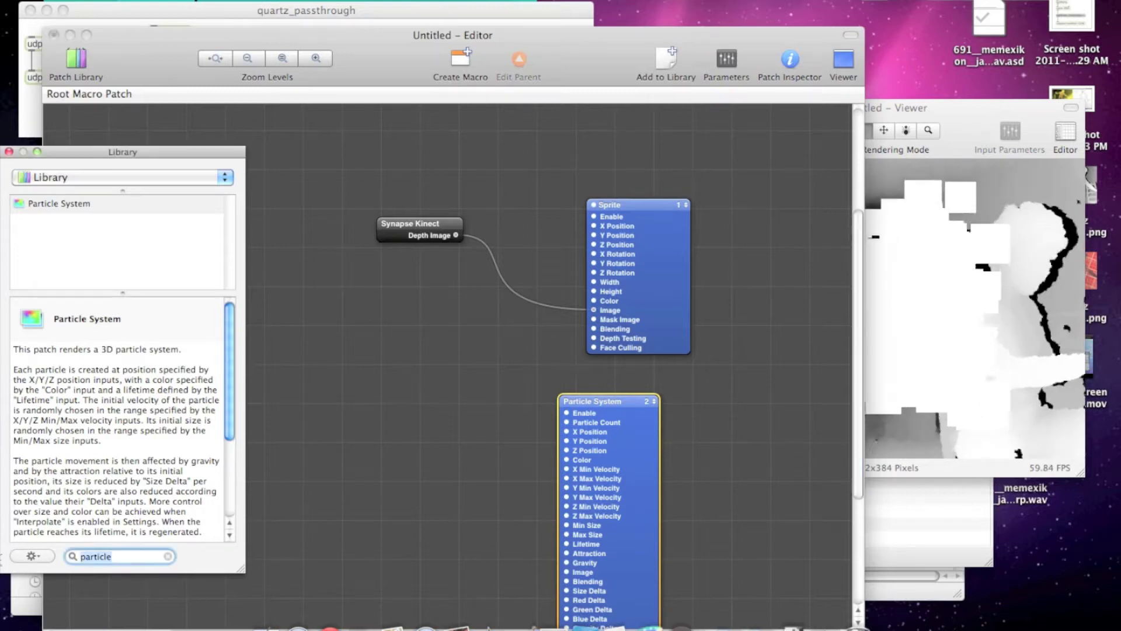
pyautogui.write('halo')
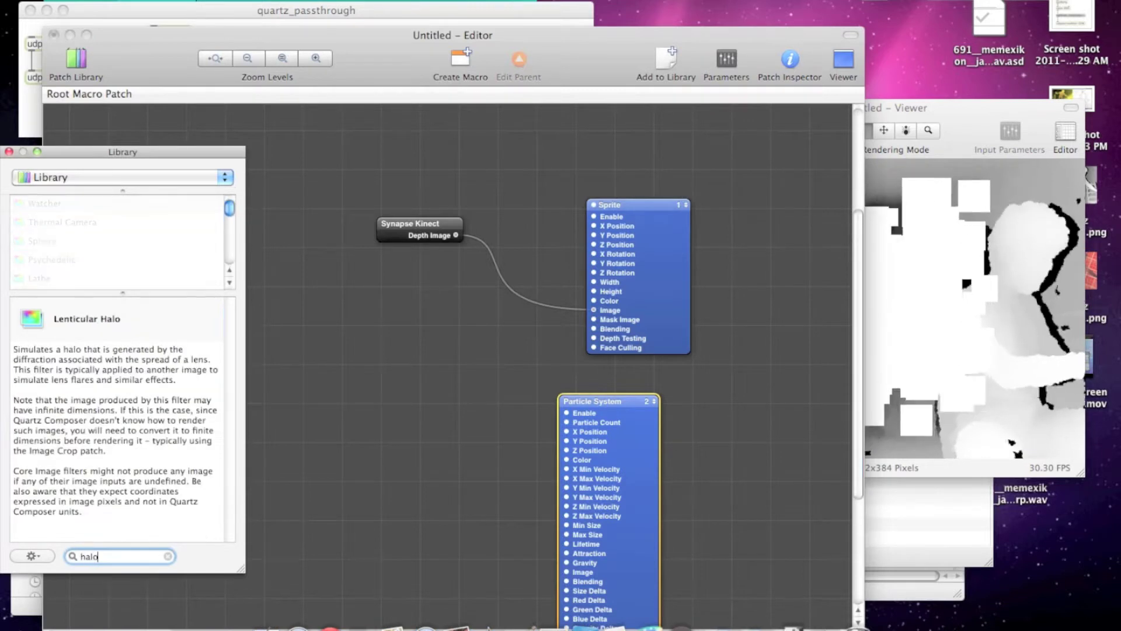
pyautogui.press('Return')
pyautogui.moveTo(480, 408); pyautogui.dragTo(568, 572)
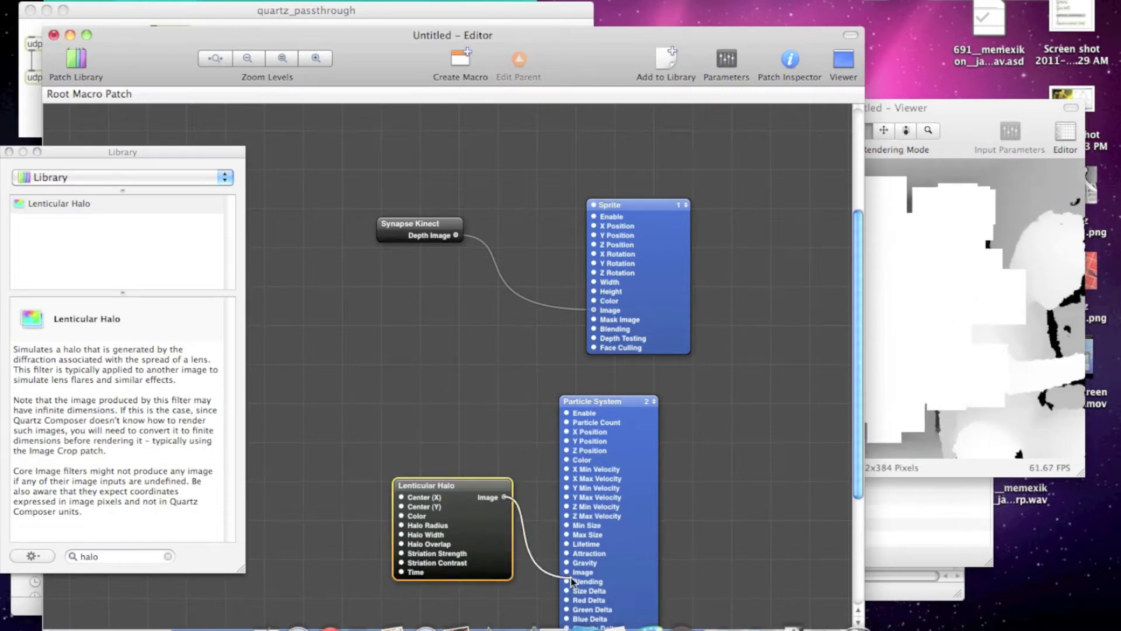
pyautogui.click(571, 581)
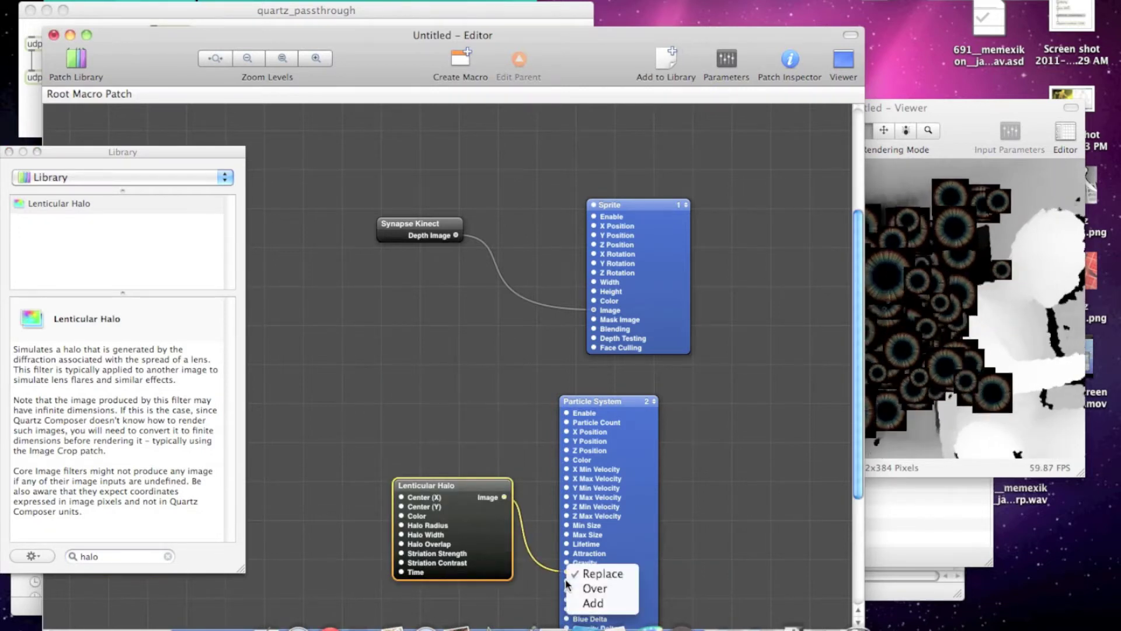
# Step: Set the Particle System's Blending to Add and reposition the Lenticular Halo patch
pyautogui.click(590, 603)
pyautogui.press('super+shift+v')
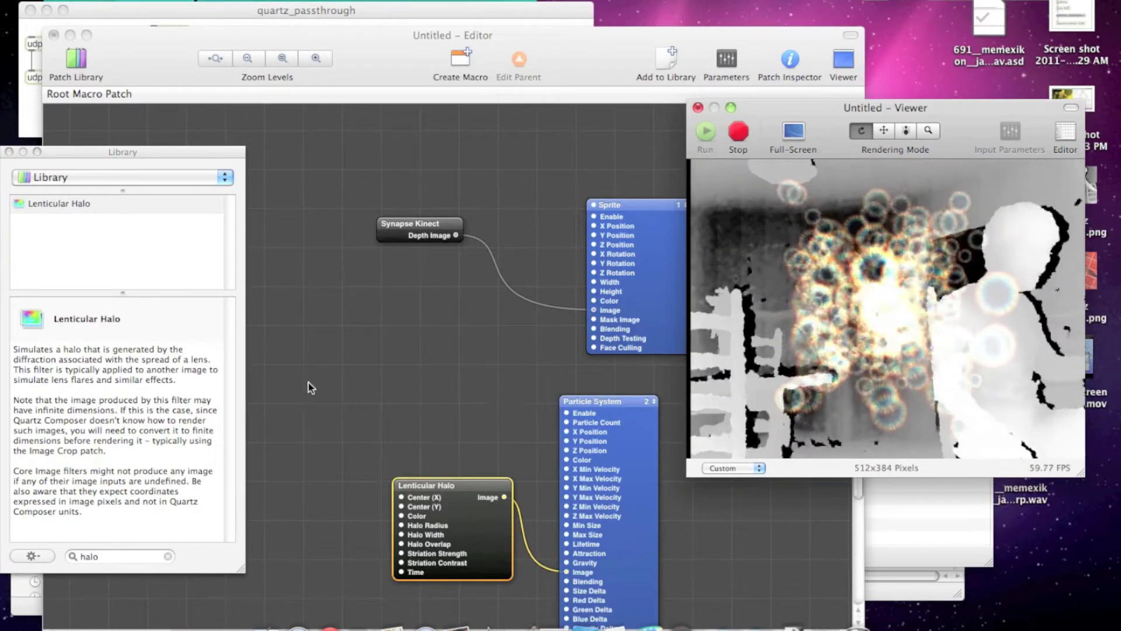
pyautogui.moveTo(479, 490); pyautogui.dragTo(492, 537)
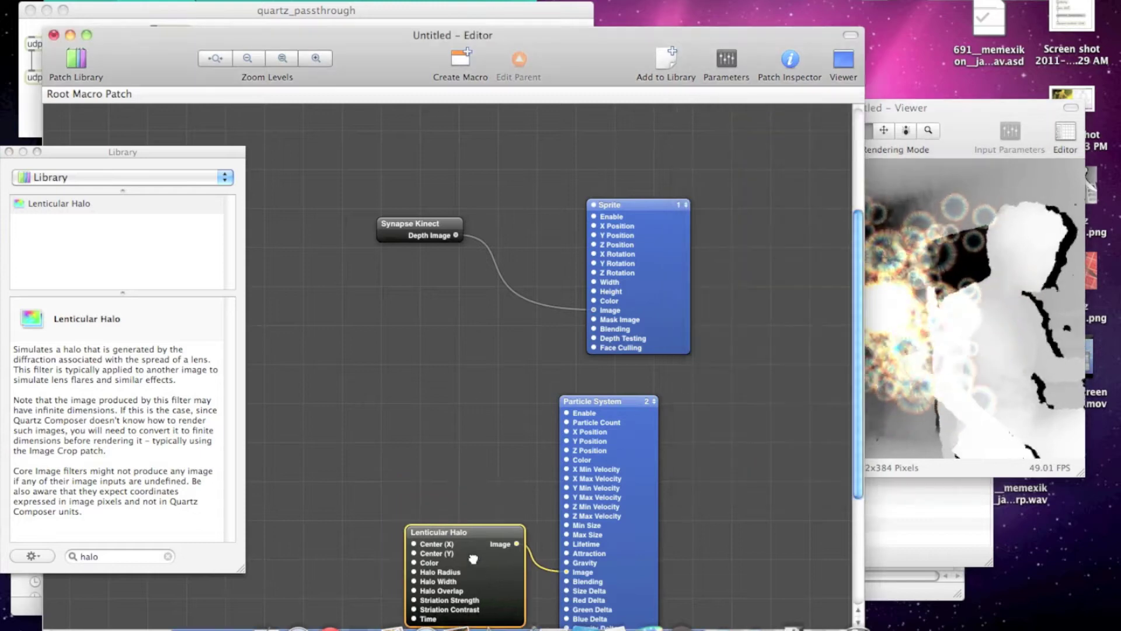
pyautogui.click(332, 377)
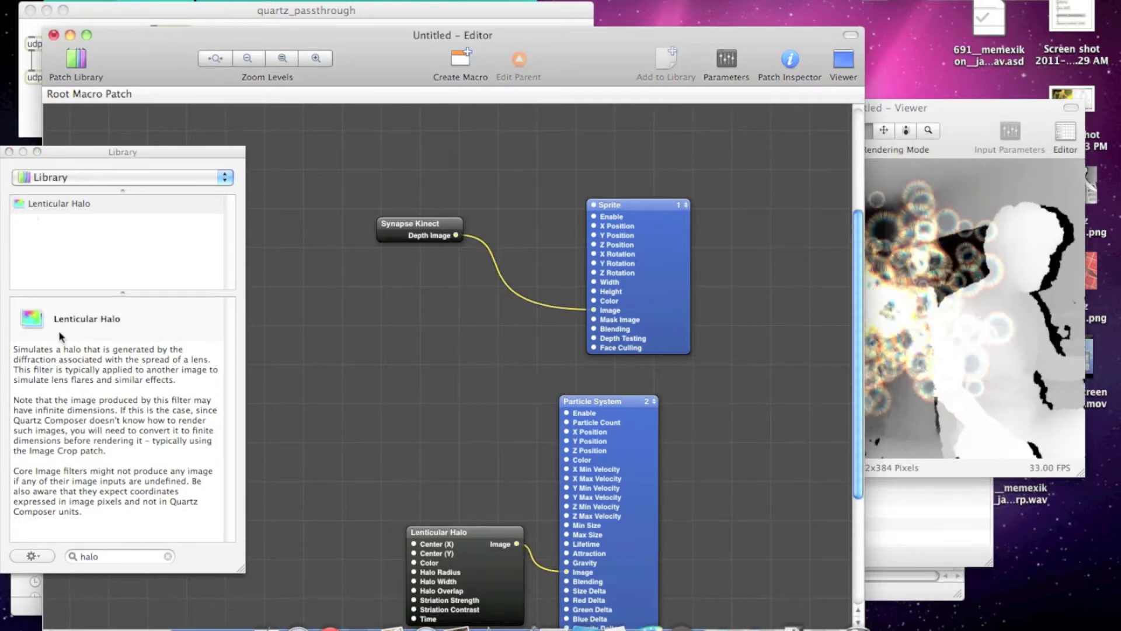
# Step: Add a qcOSC receiver listening on port 12348 and position it left on the canvas
pyautogui.click(10, 548)
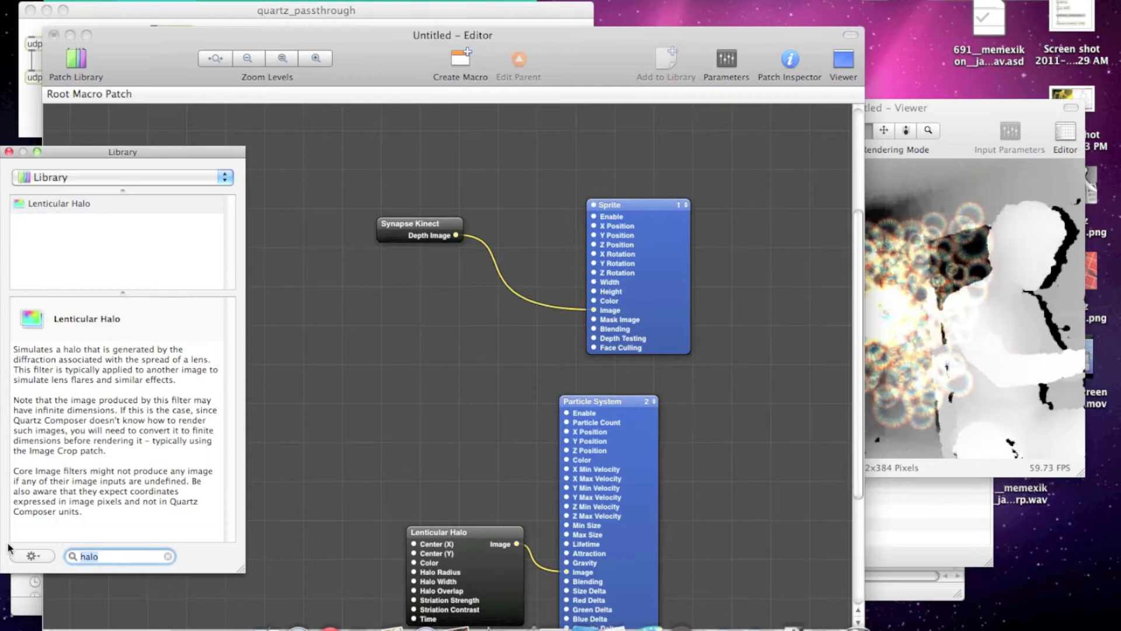
pyautogui.write('qcosc')
pyautogui.moveTo(41, 203); pyautogui.dragTo(334, 356)
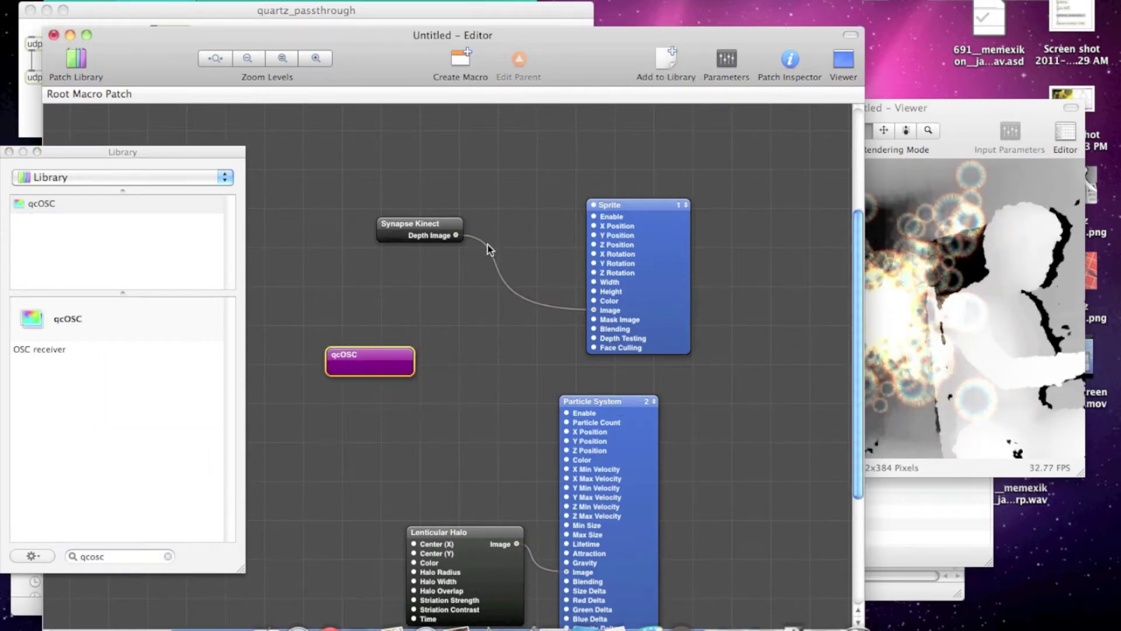
pyautogui.click(798, 61)
pyautogui.click(836, 168)
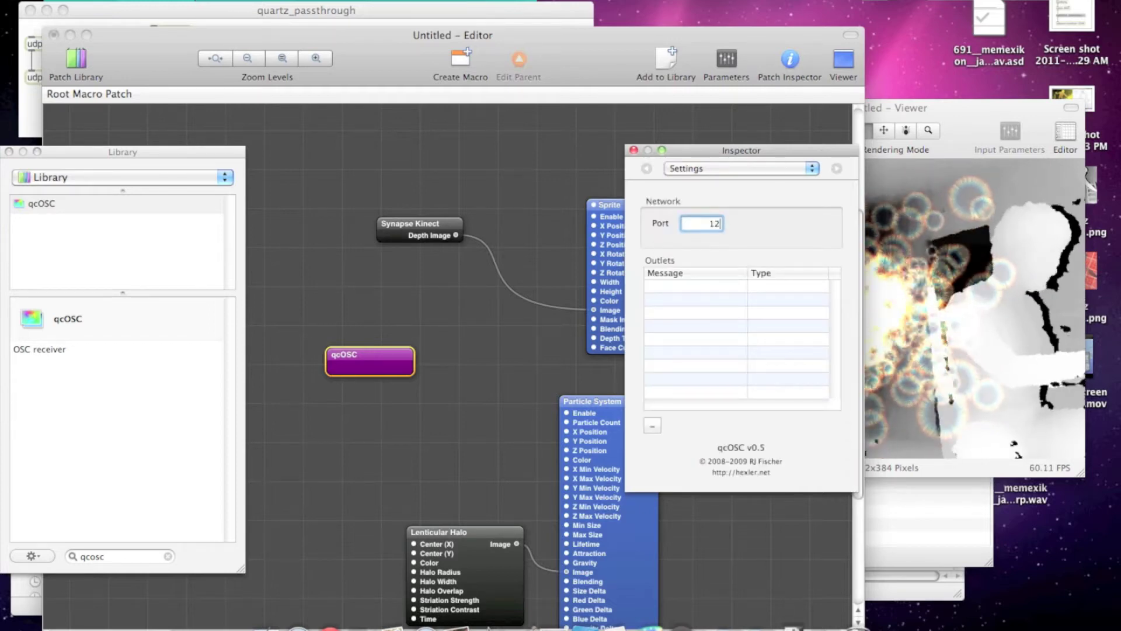
pyautogui.press('Return')
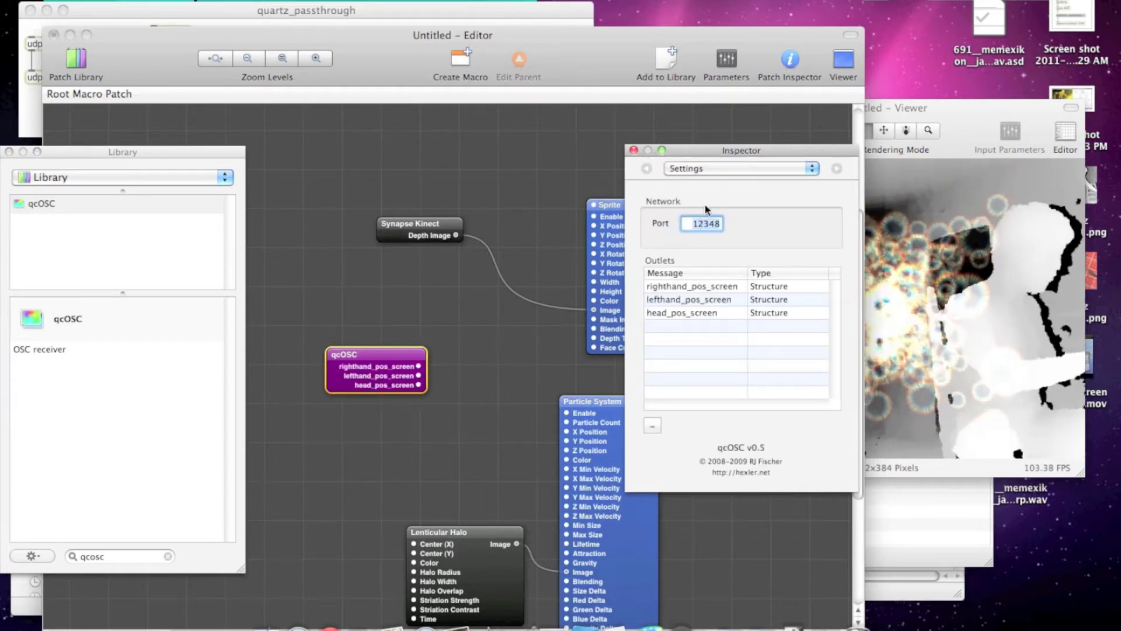
pyautogui.click(633, 151)
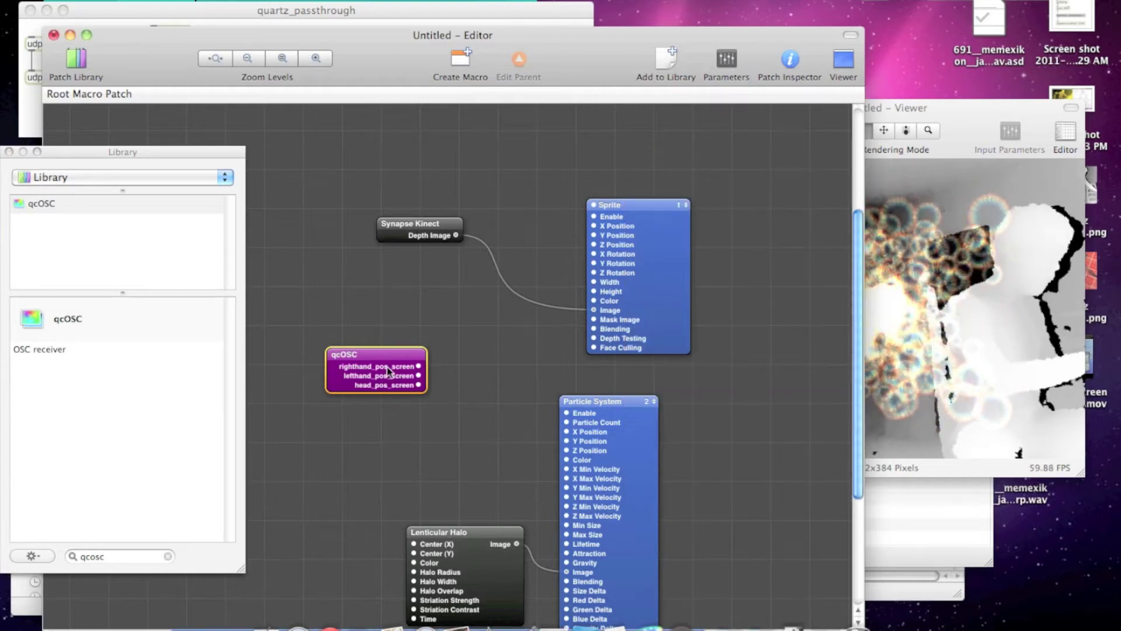
pyautogui.moveTo(388, 369); pyautogui.dragTo(320, 412)
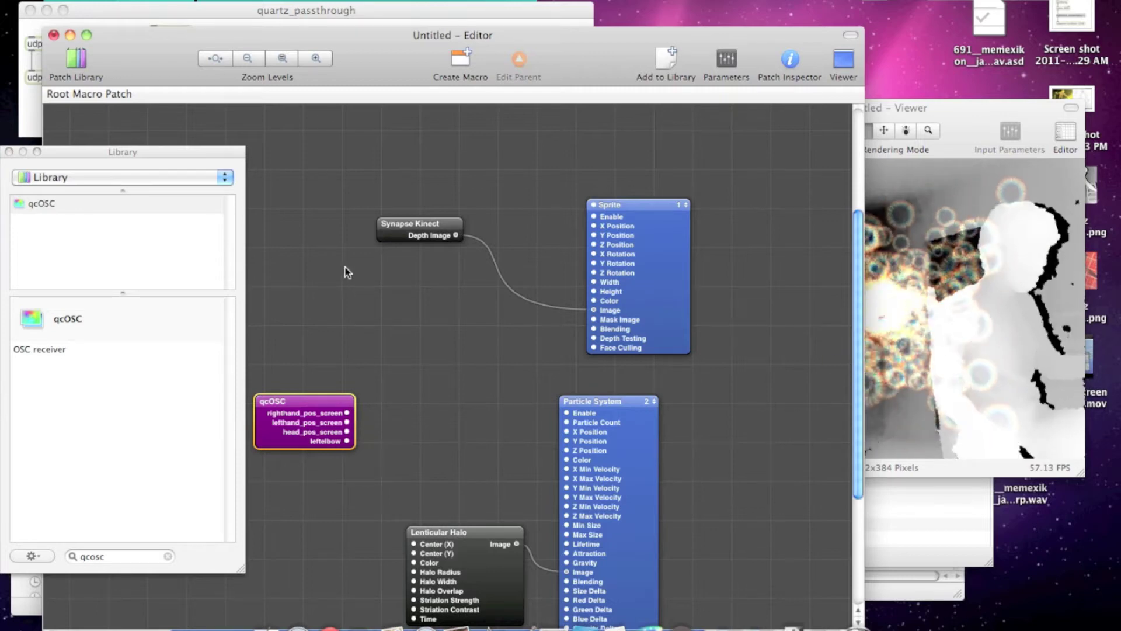
pyautogui.moveTo(300, 439)
pyautogui.mouseDown()
pyautogui.moveTo(298, 448)
pyautogui.moveTo(311, 443)
pyautogui.mouseUp()
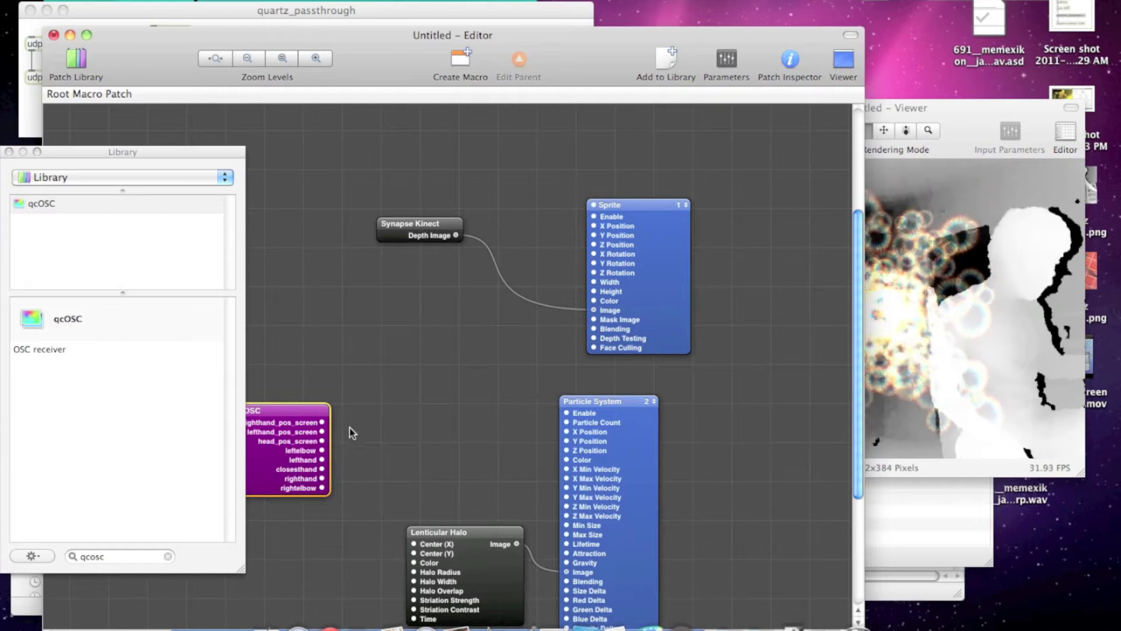
pyautogui.click(145, 558)
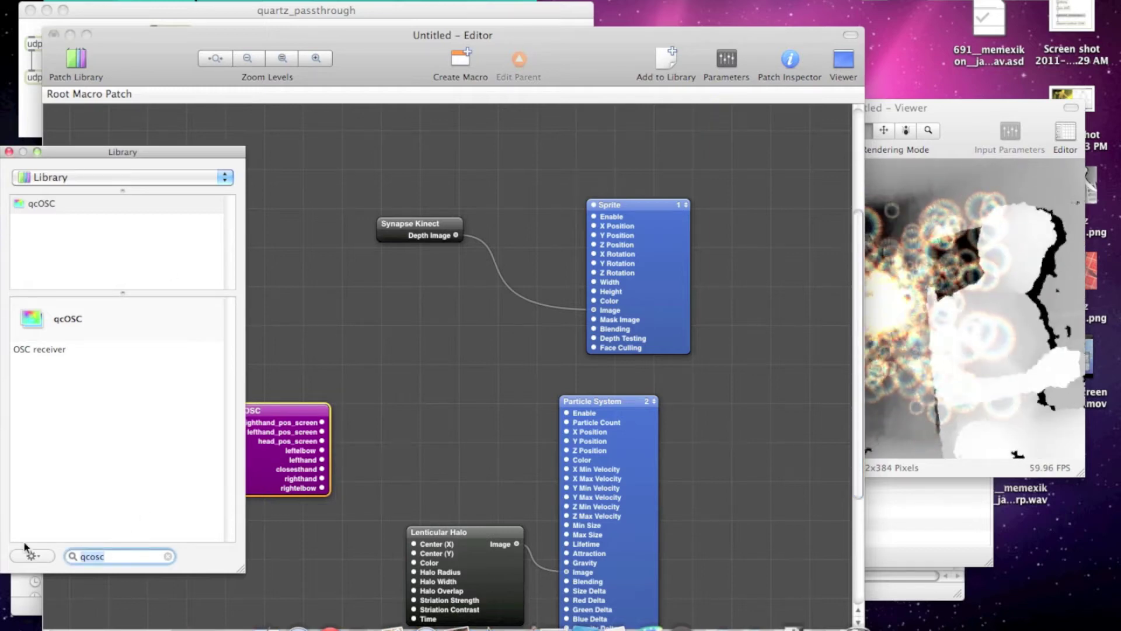
# Step: Add a Structure Index Member patch beside the qcOSC receiver and move Particle System right
pyautogui.write('st')
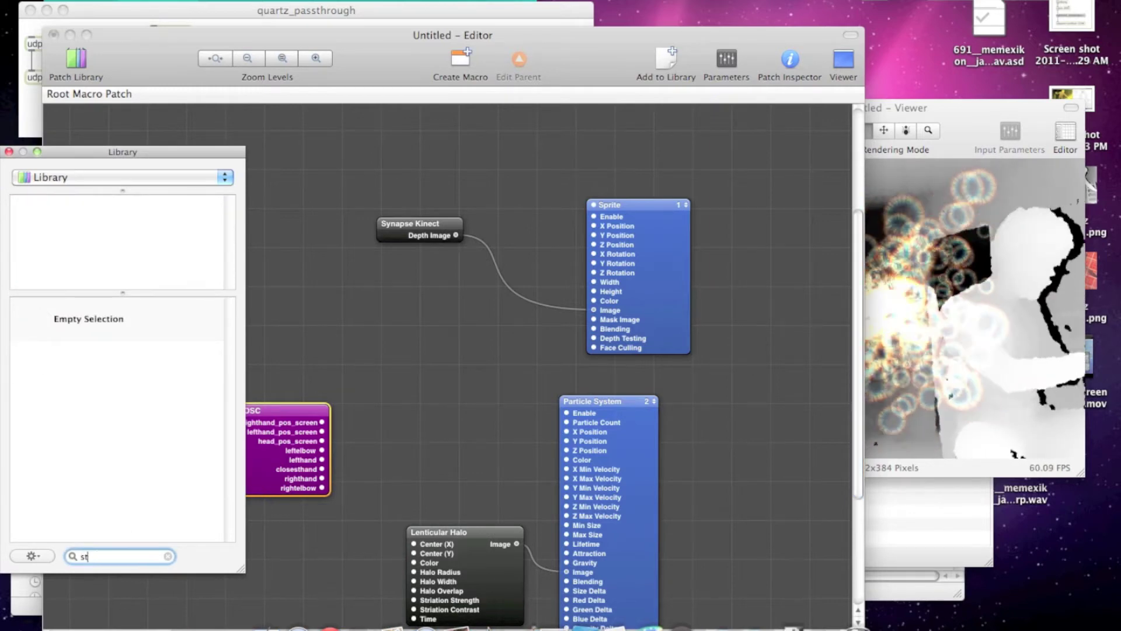
pyautogui.write('urruct')
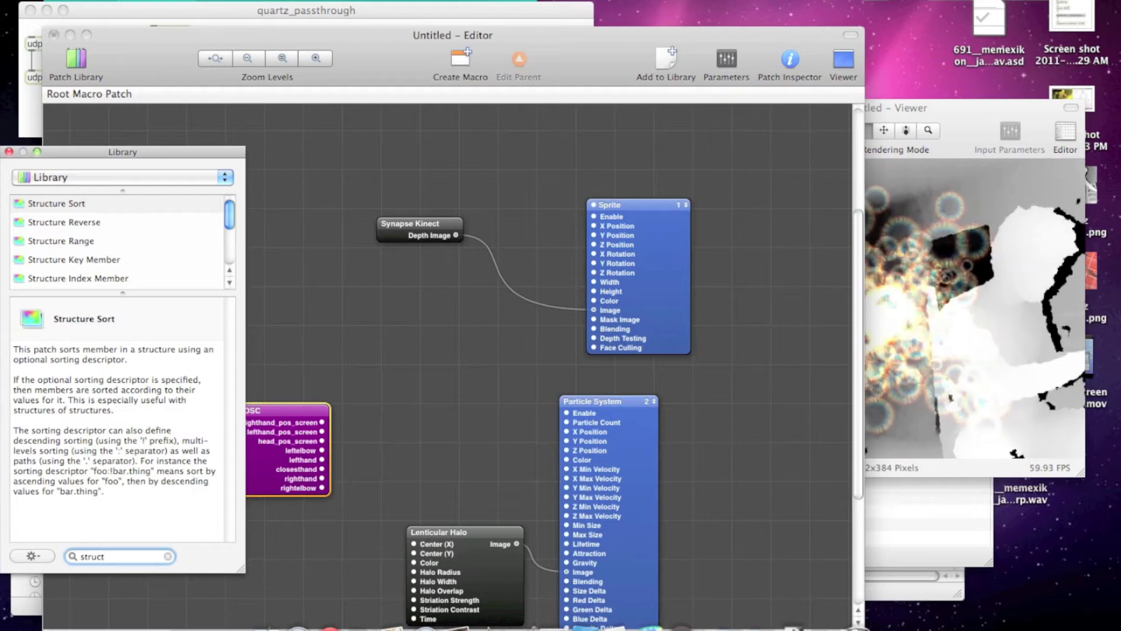
pyautogui.moveTo(104, 279); pyautogui.dragTo(387, 422)
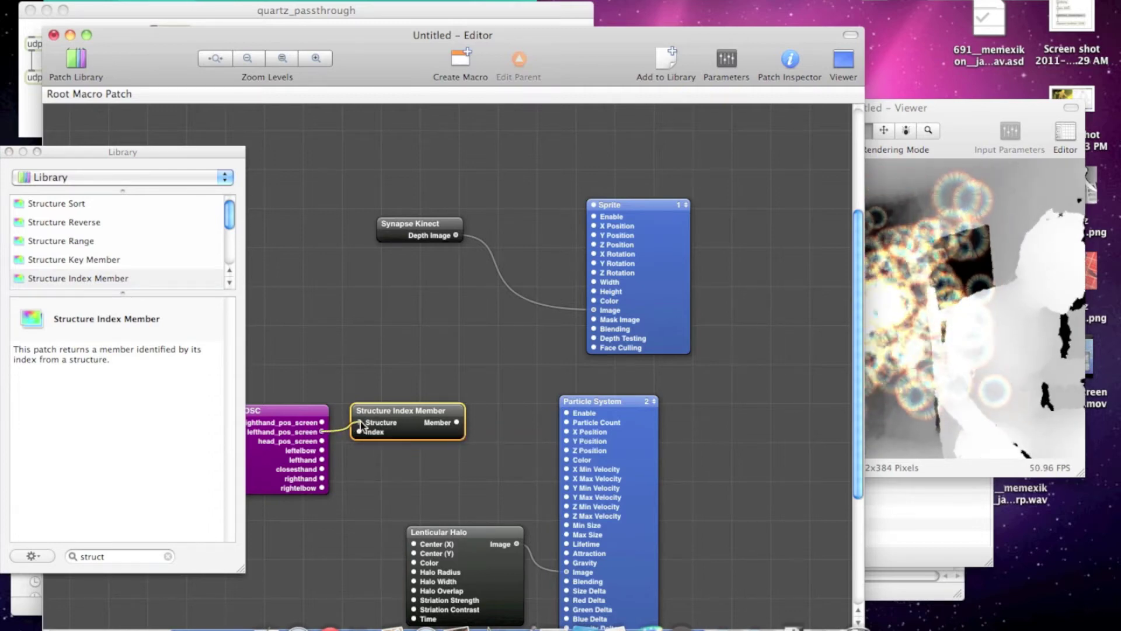
pyautogui.moveTo(406, 438); pyautogui.dragTo(393, 438)
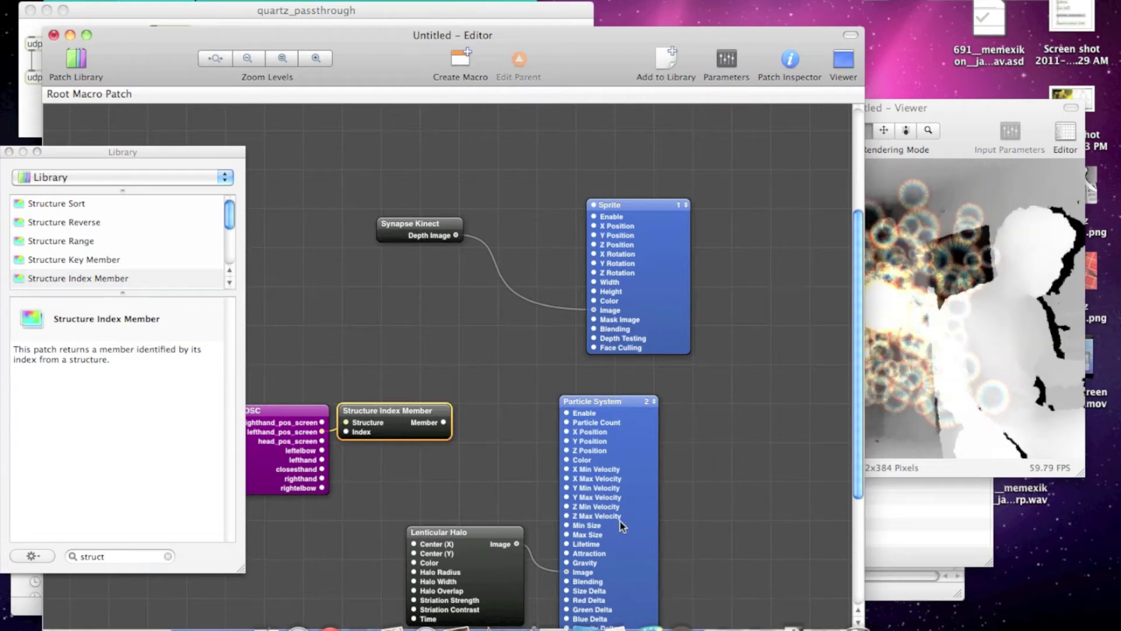
pyautogui.moveTo(623, 526); pyautogui.dragTo(805, 535)
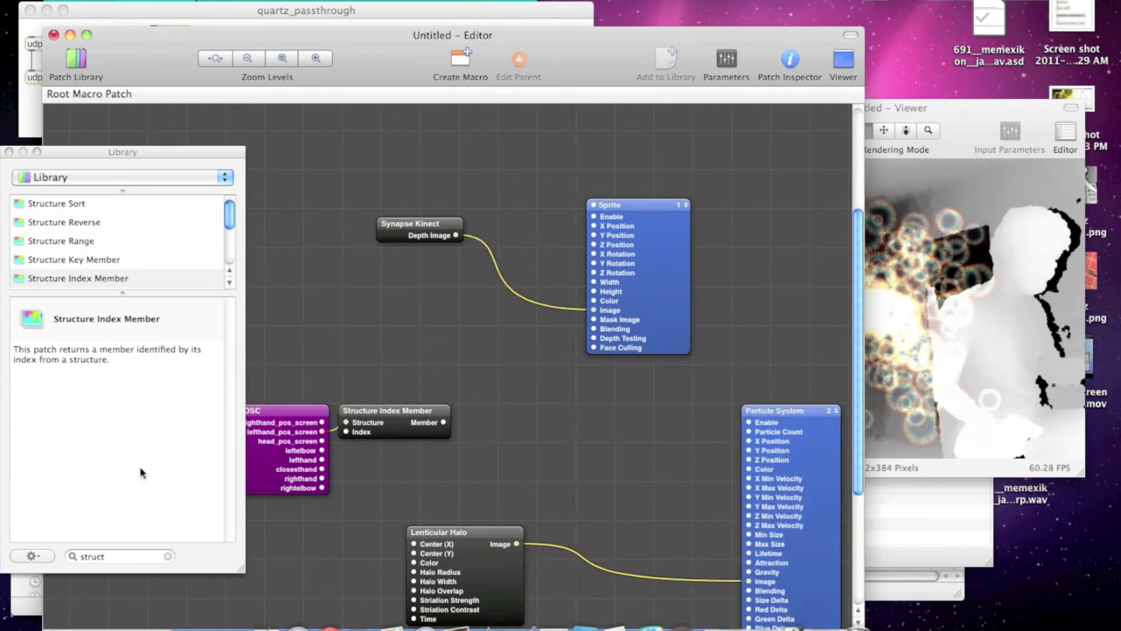
pyautogui.click(115, 554)
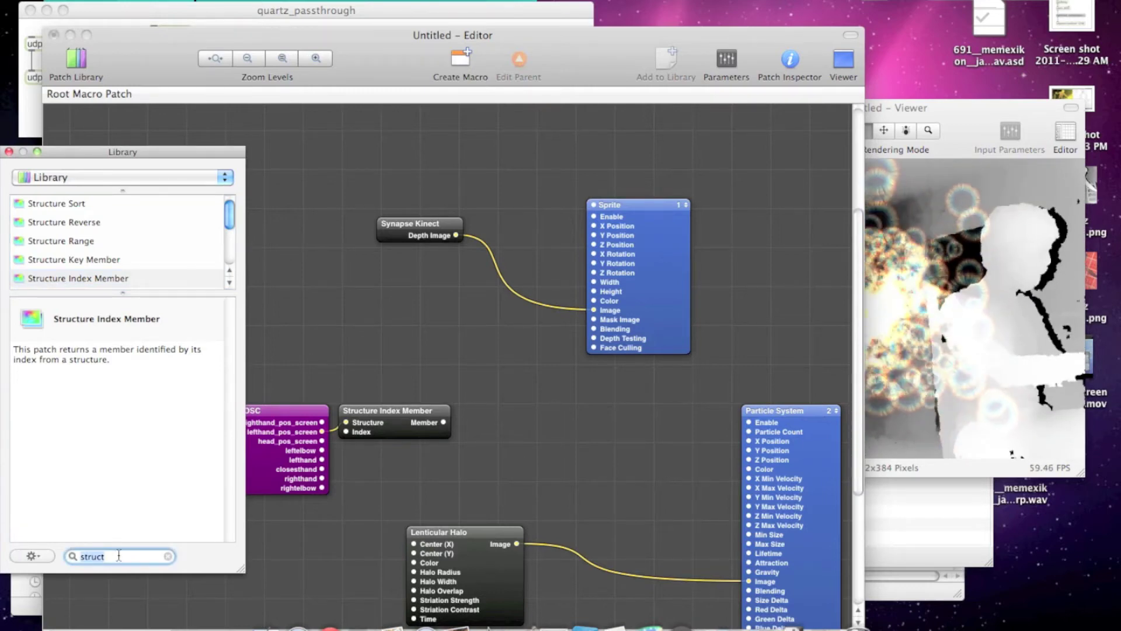
# Step: Add a Math patch and duplicate it into a row of three
pyautogui.write('math')
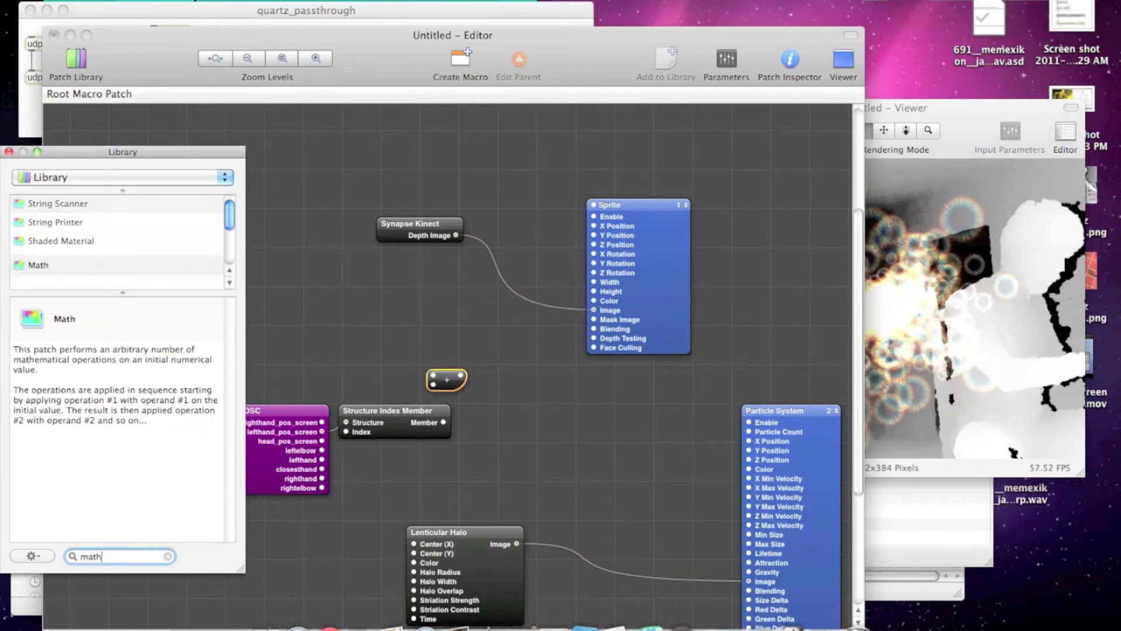
pyautogui.press('Return')
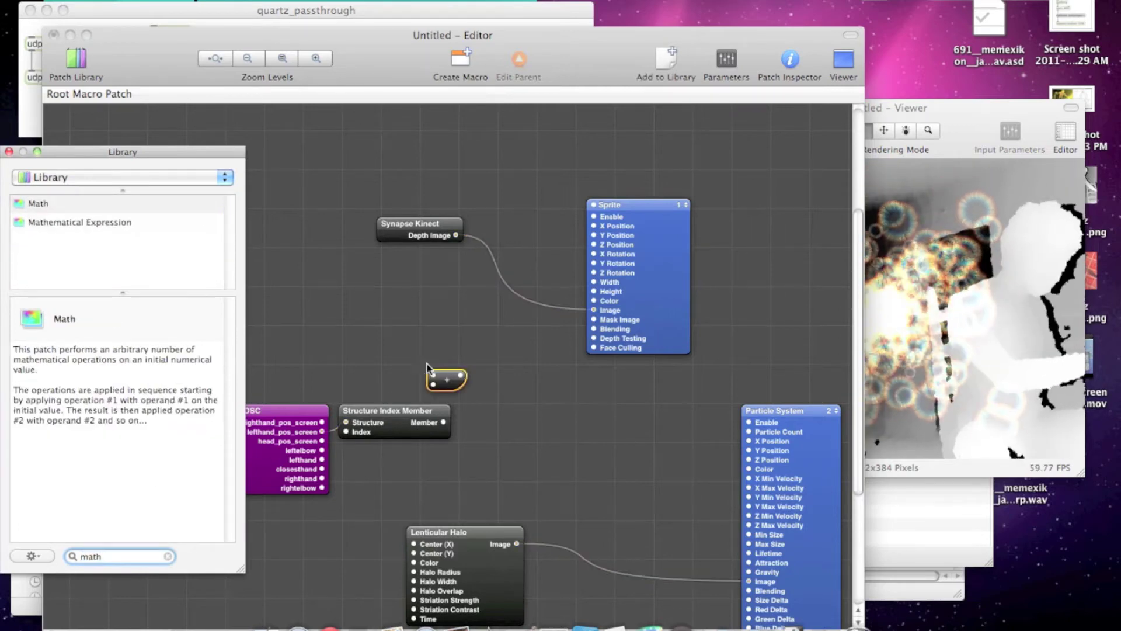
pyautogui.moveTo(427, 366); pyautogui.dragTo(480, 405)
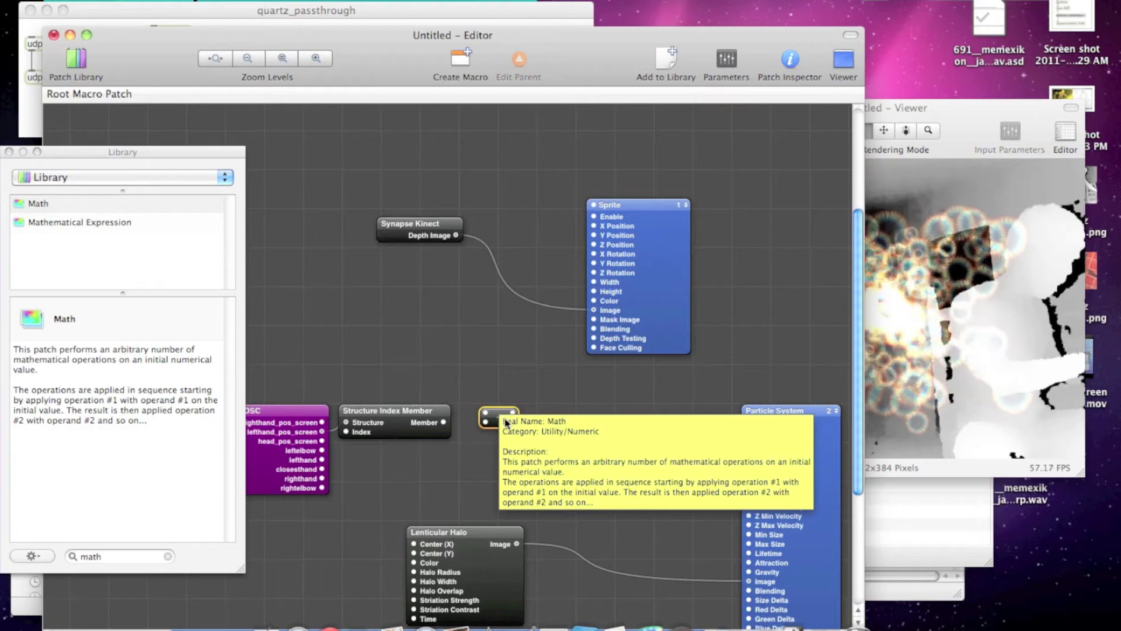
pyautogui.press('super+d')
pyautogui.moveTo(514, 430); pyautogui.dragTo(565, 422)
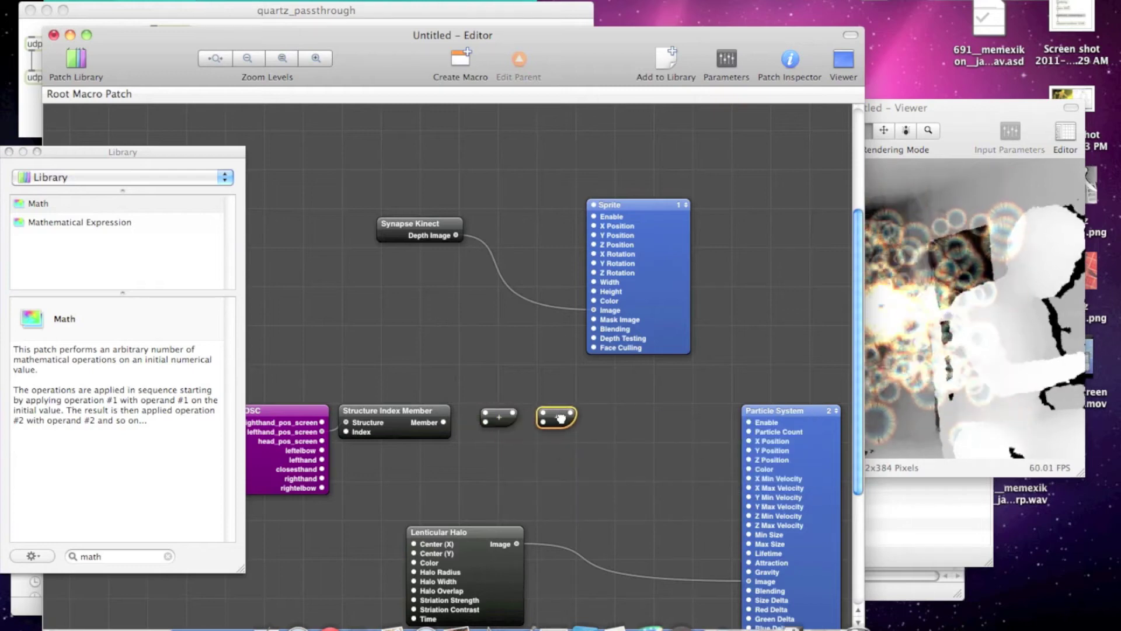
pyautogui.press('super+d')
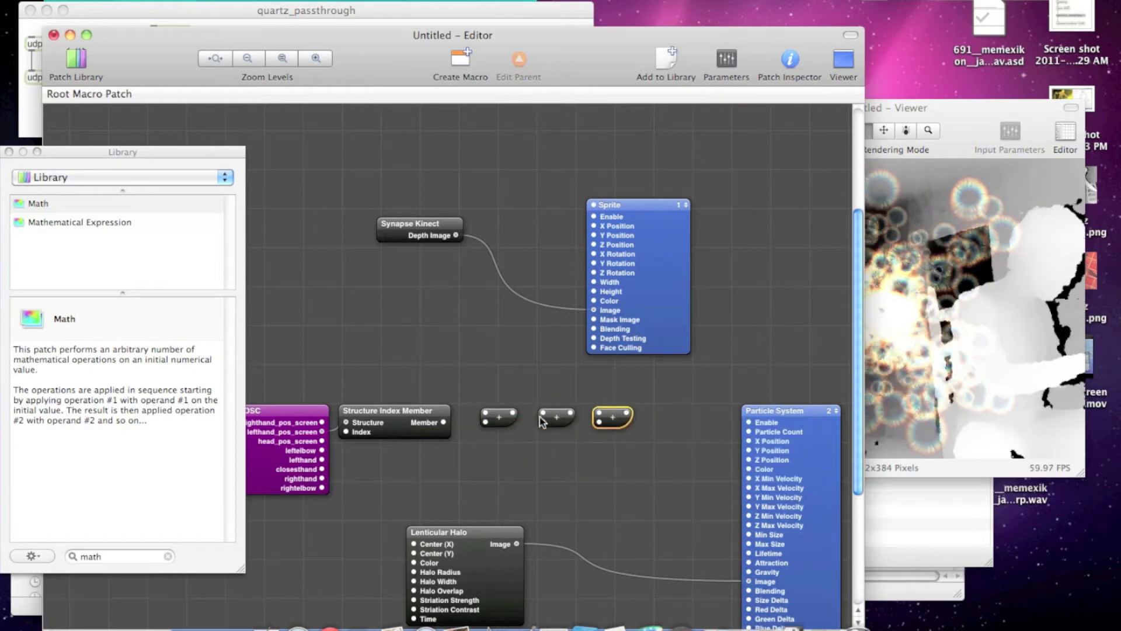
# Step: Set the first Math patch to add 64 and switch the second to subtract
pyautogui.click(496, 421)
pyautogui.click(482, 421)
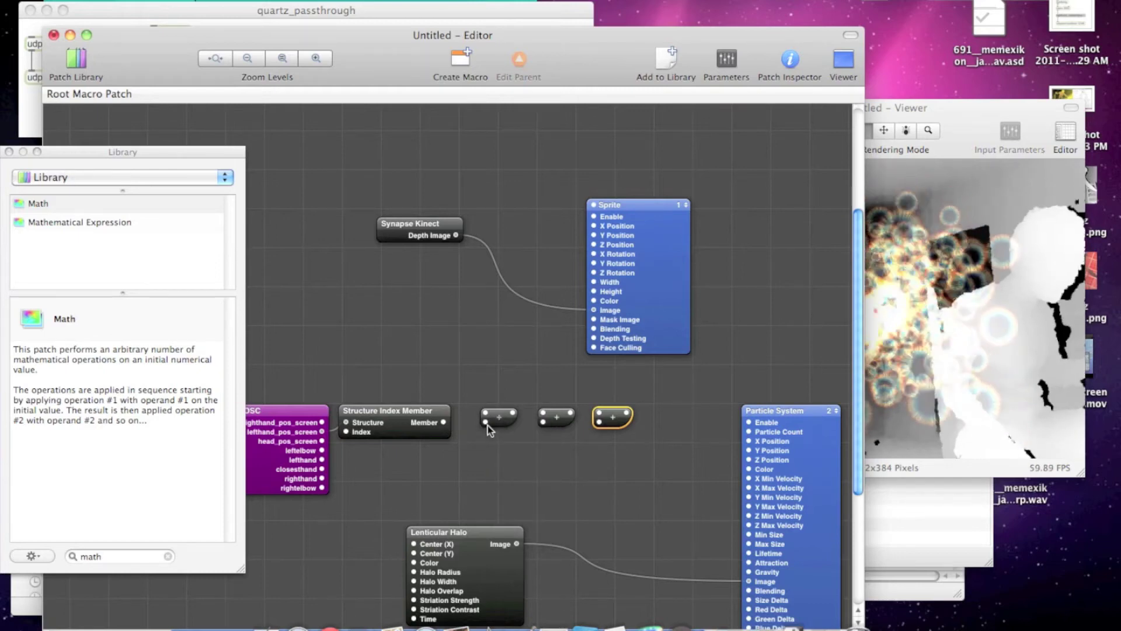
pyautogui.doubleClick(486, 423)
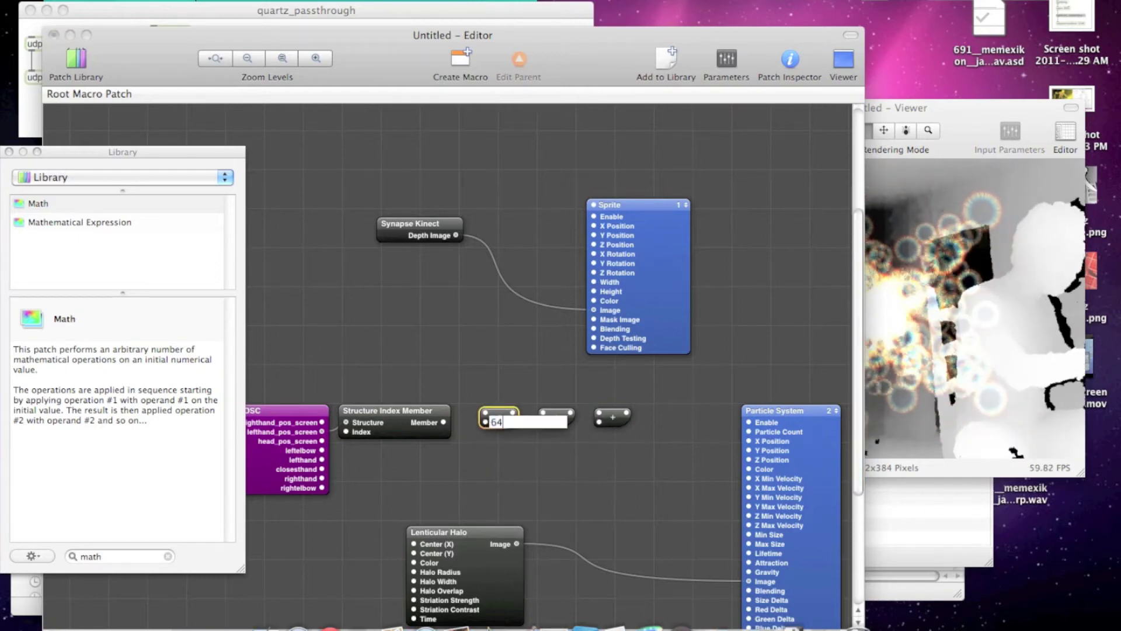
pyautogui.write('64')
pyautogui.press('Return')
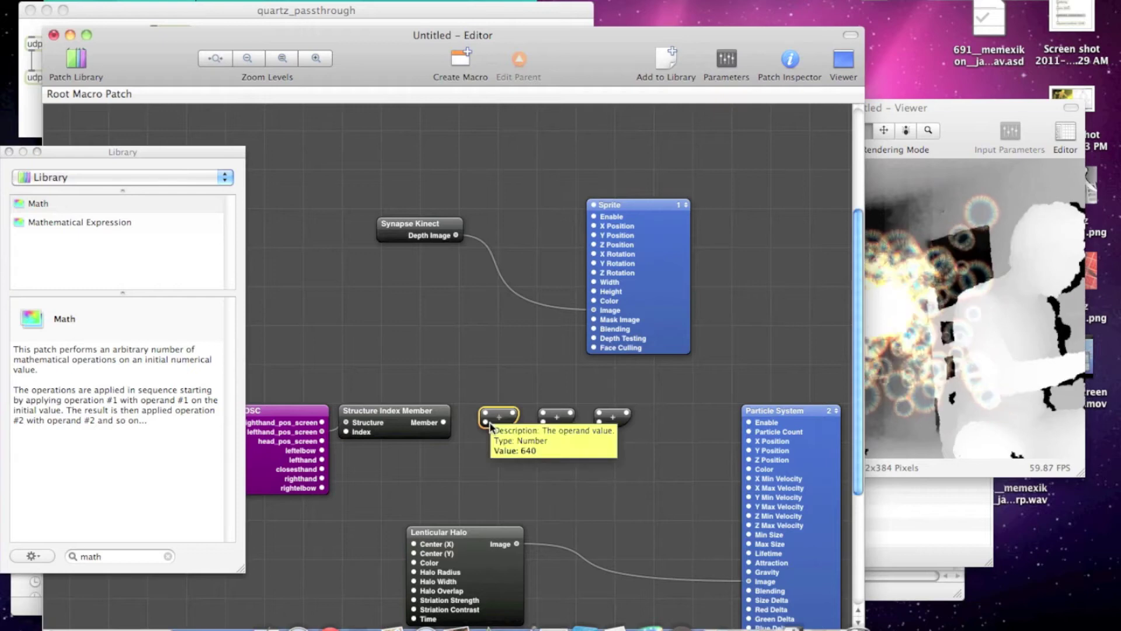
pyautogui.click(558, 419)
pyautogui.click(576, 445)
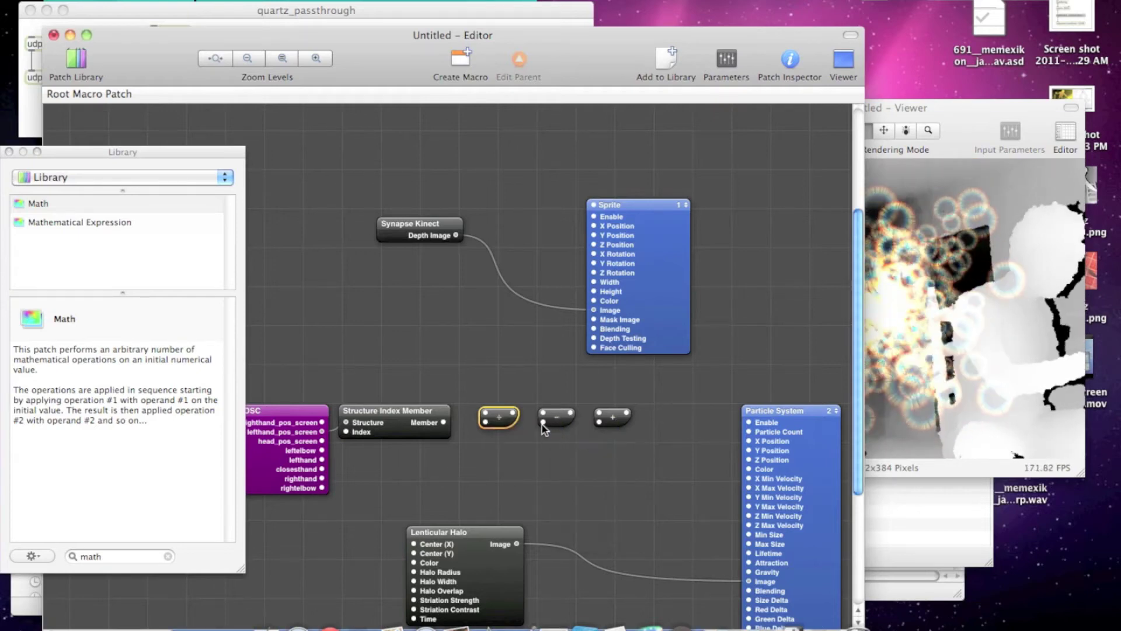
pyautogui.doubleClick(542, 422)
pyautogui.press('Return')
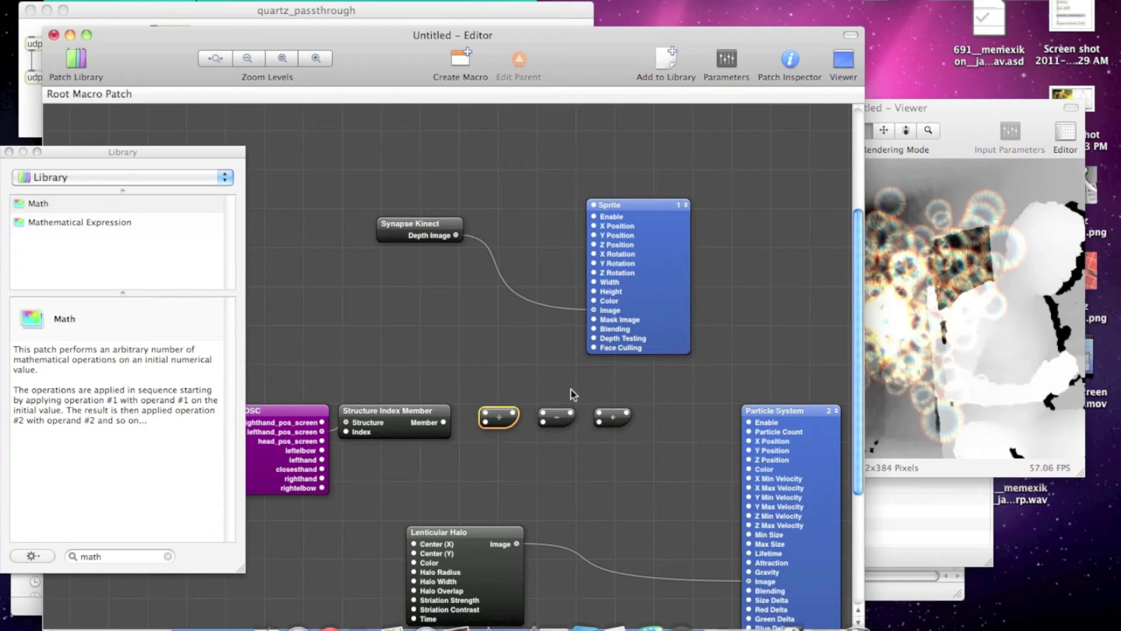
# Step: Set the third Math patch to multiply by 2
pyautogui.click(611, 419)
pyautogui.click(641, 455)
pyautogui.doubleClick(599, 422)
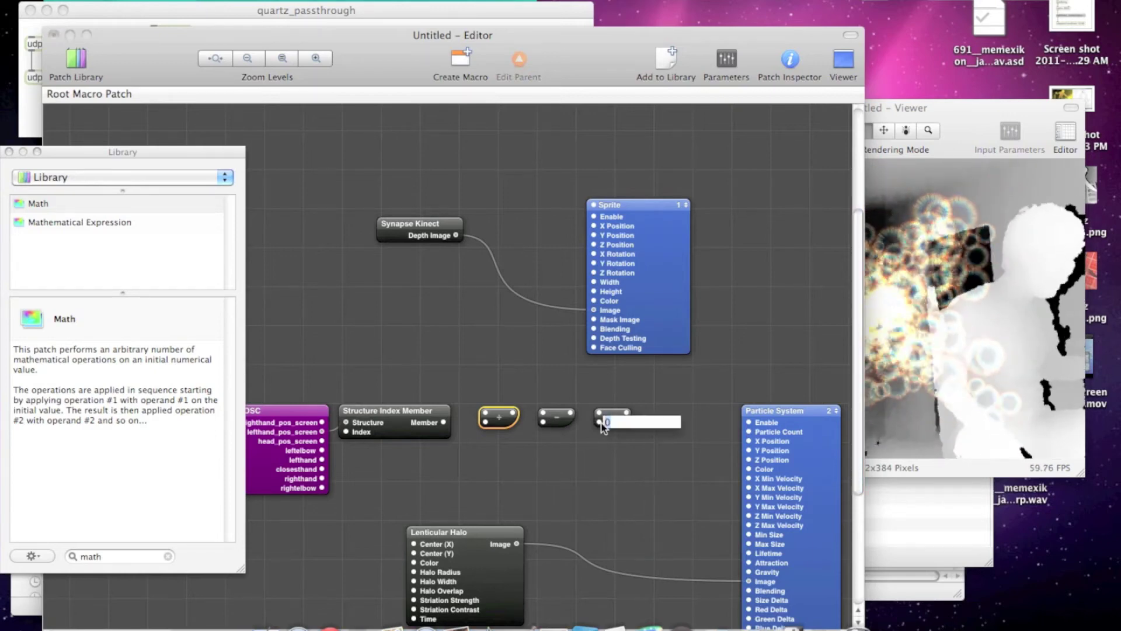
pyautogui.write('2')
pyautogui.press('Return')
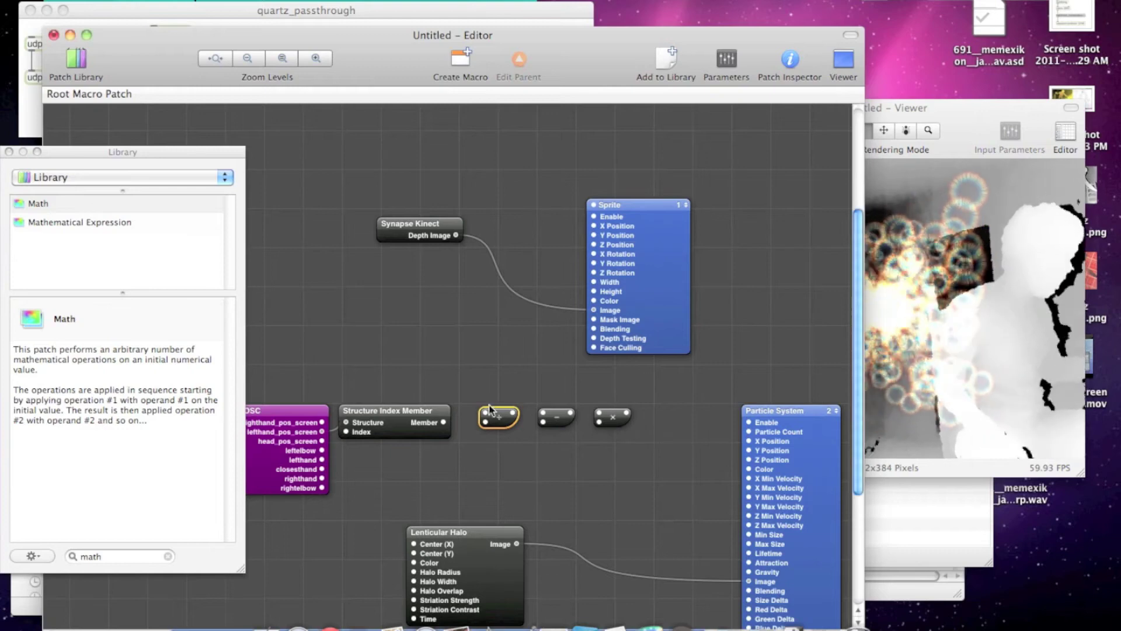
# Step: Wire Structure Index Member through the + and × math patches into Particle System X Position, check the Viewer, and select the chain
pyautogui.moveTo(444, 422); pyautogui.dragTo(543, 413)
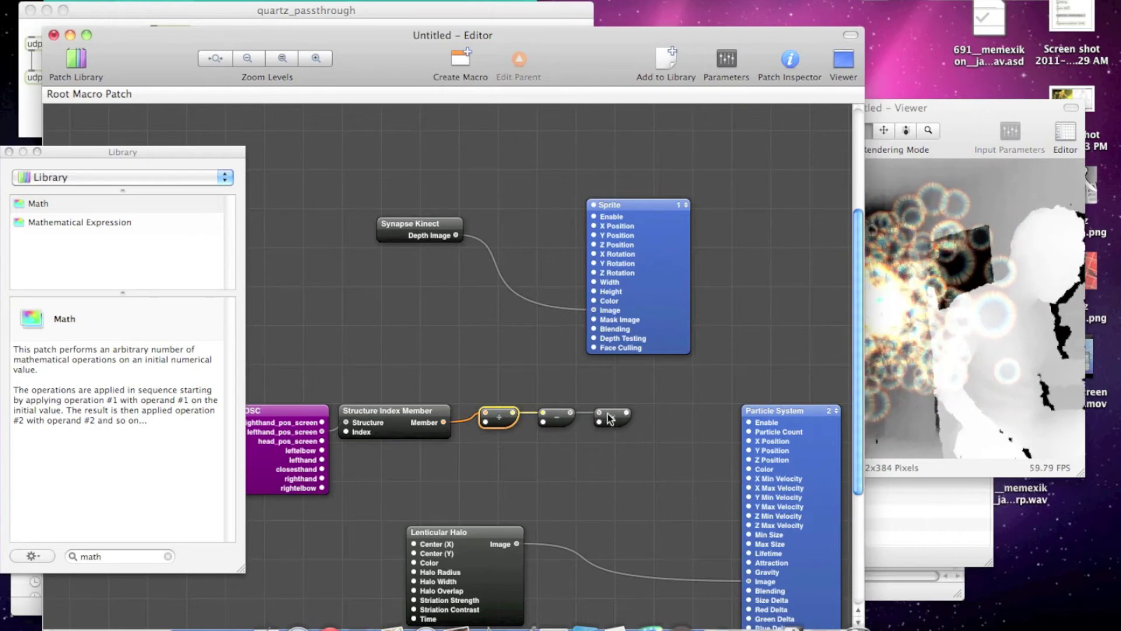
pyautogui.moveTo(679, 438); pyautogui.dragTo(750, 441)
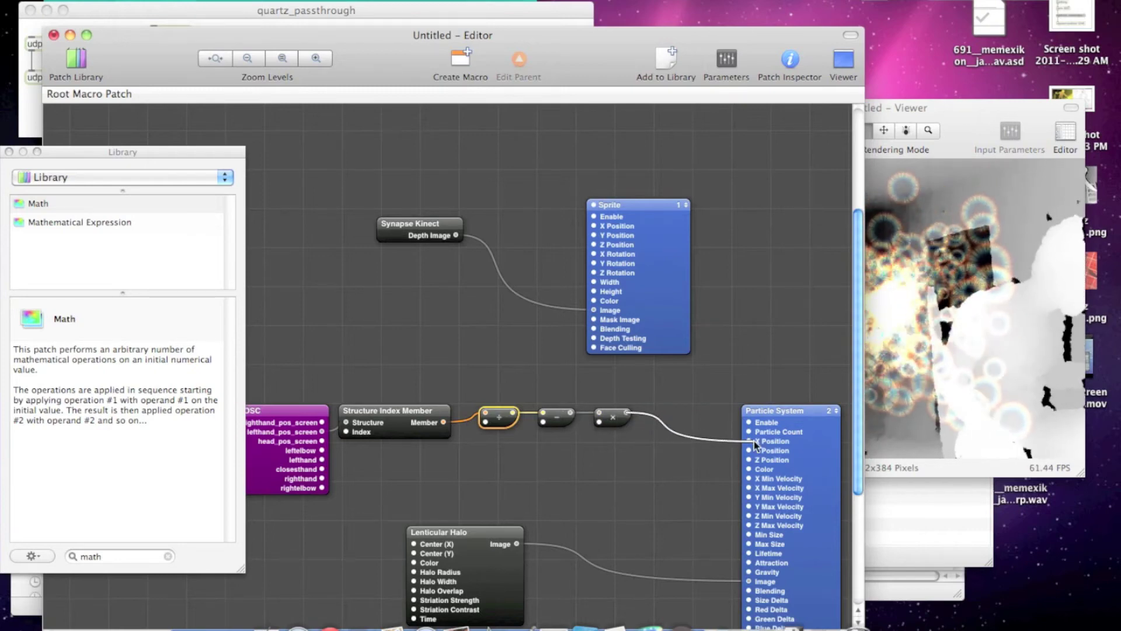
pyautogui.click(926, 412)
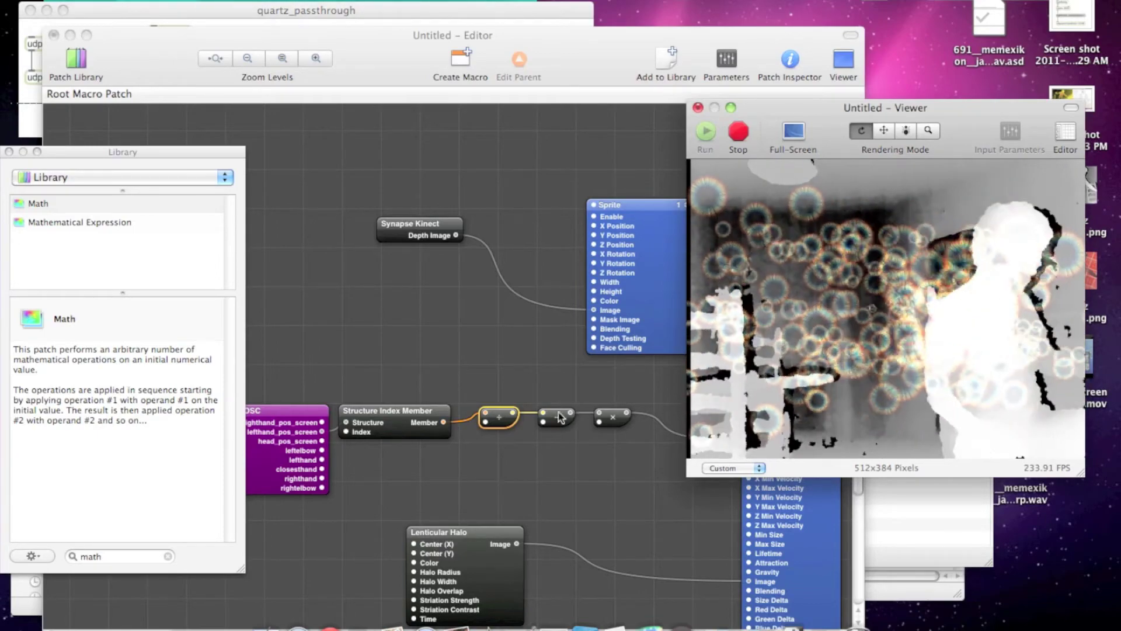
pyautogui.click(332, 466)
pyautogui.moveTo(343, 487); pyautogui.dragTo(643, 392)
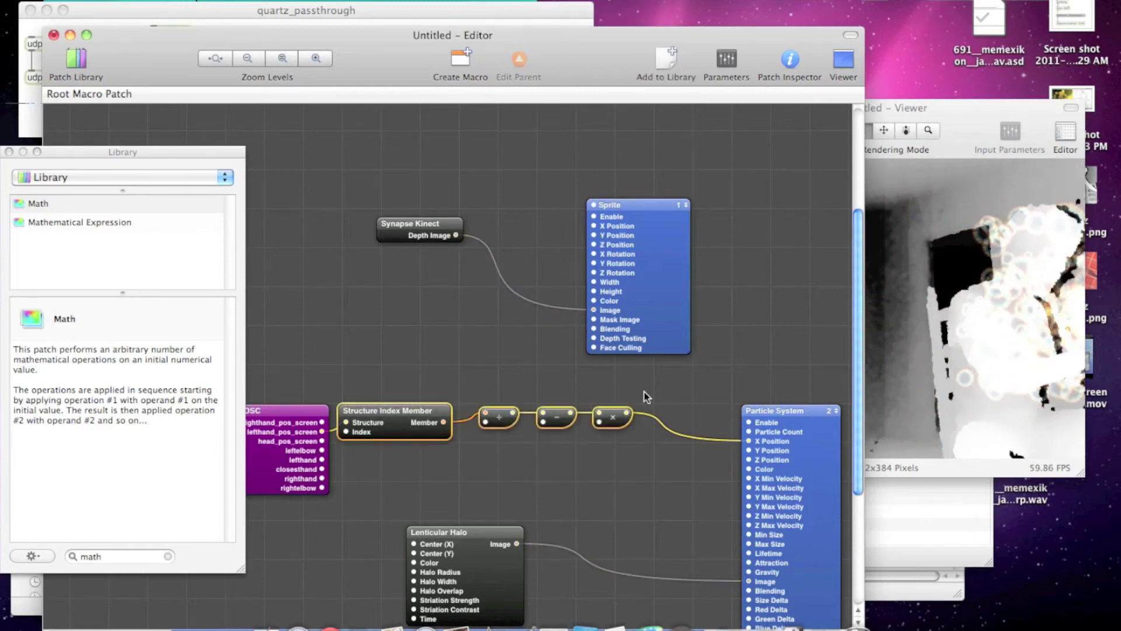
# Step: Duplicate the hand-position chain, place the copy below the original, and change its Index value
pyautogui.press('super+d')
pyautogui.moveTo(432, 475); pyautogui.dragTo(426, 479)
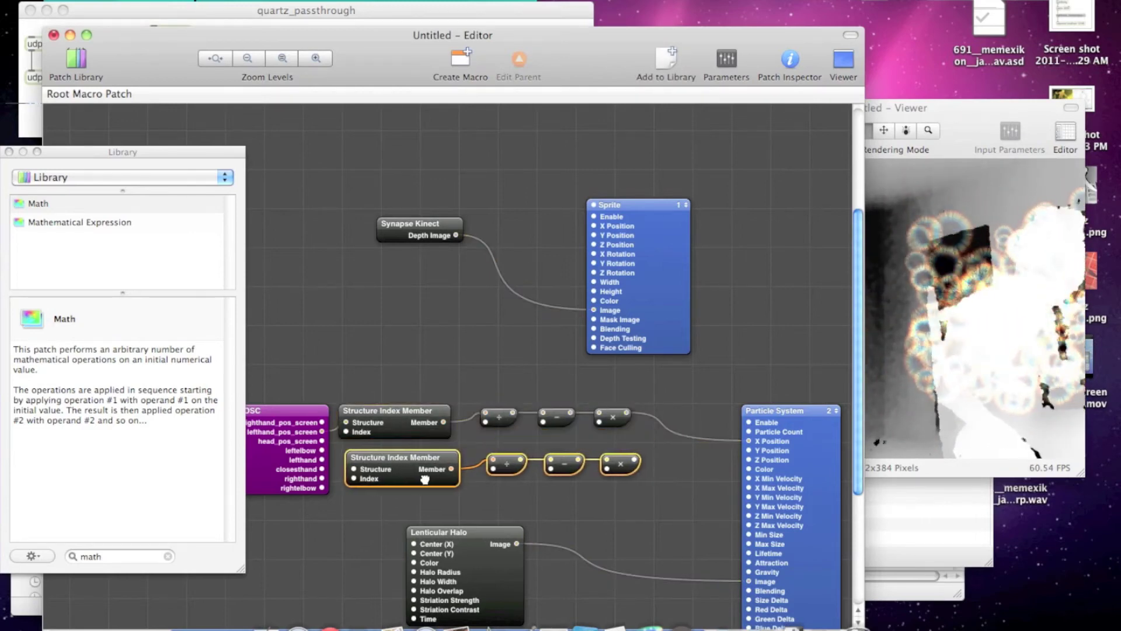
pyautogui.doubleClick(354, 480)
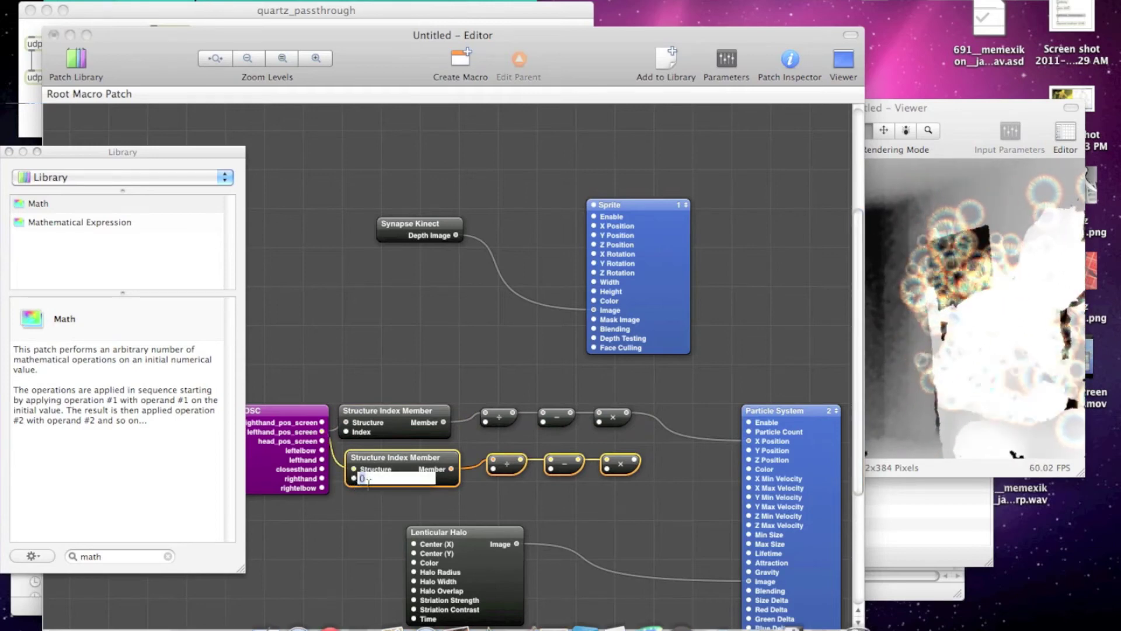
pyautogui.press('Return')
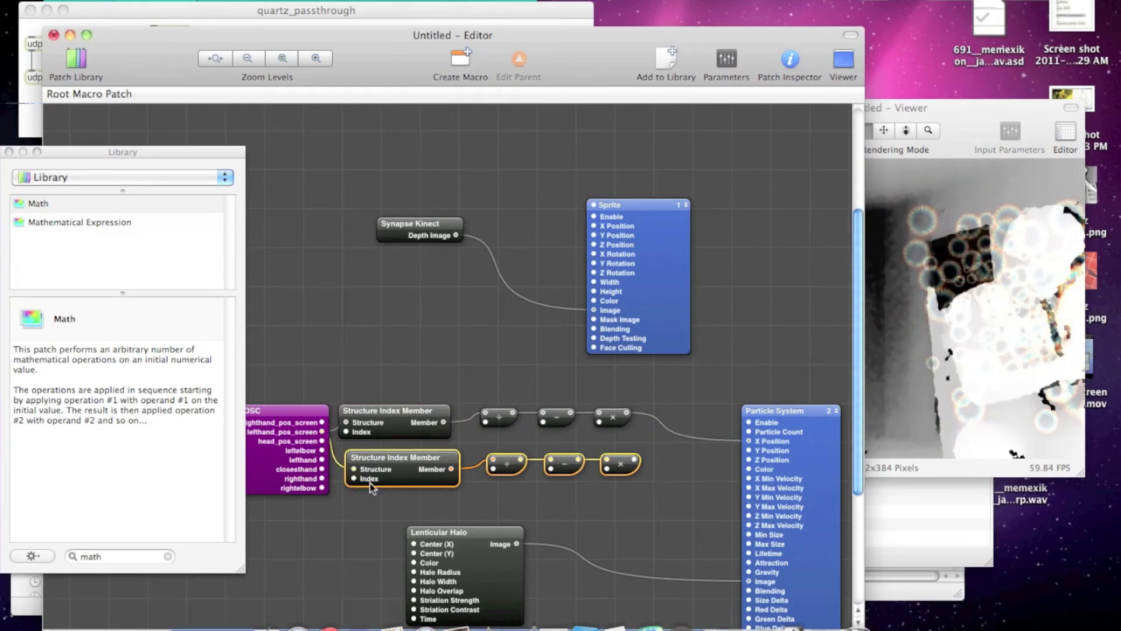
# Step: Set the copied chain's operand to 4, adjust its multiplier, and check the Y-driven result in the Viewer
pyautogui.doubleClick(497, 466)
pyautogui.write('4')
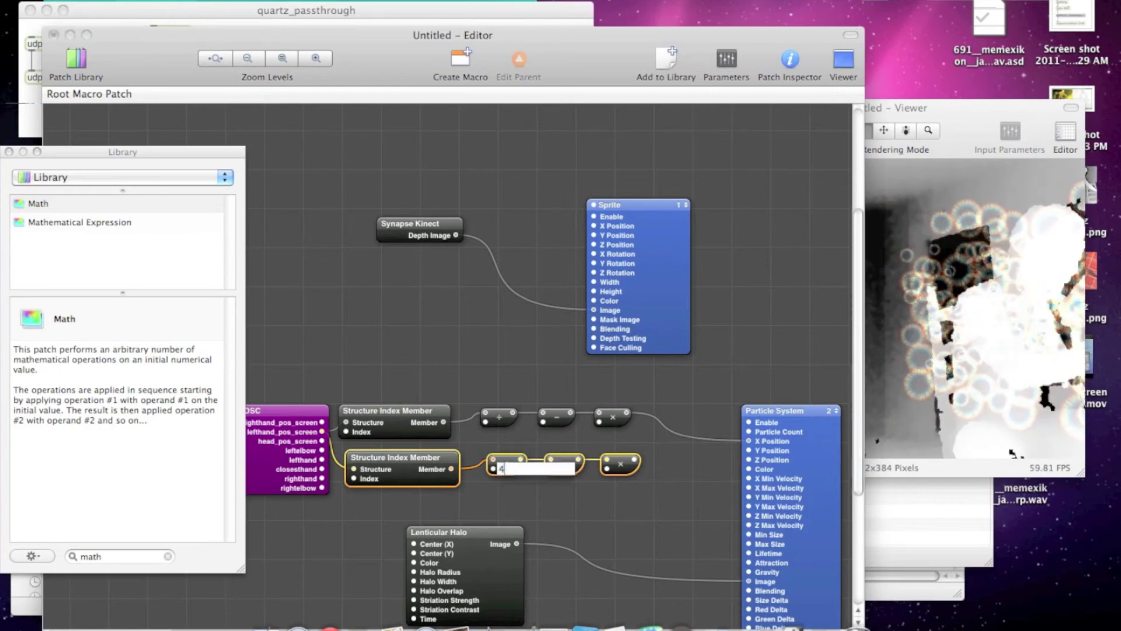
pyautogui.press('Return')
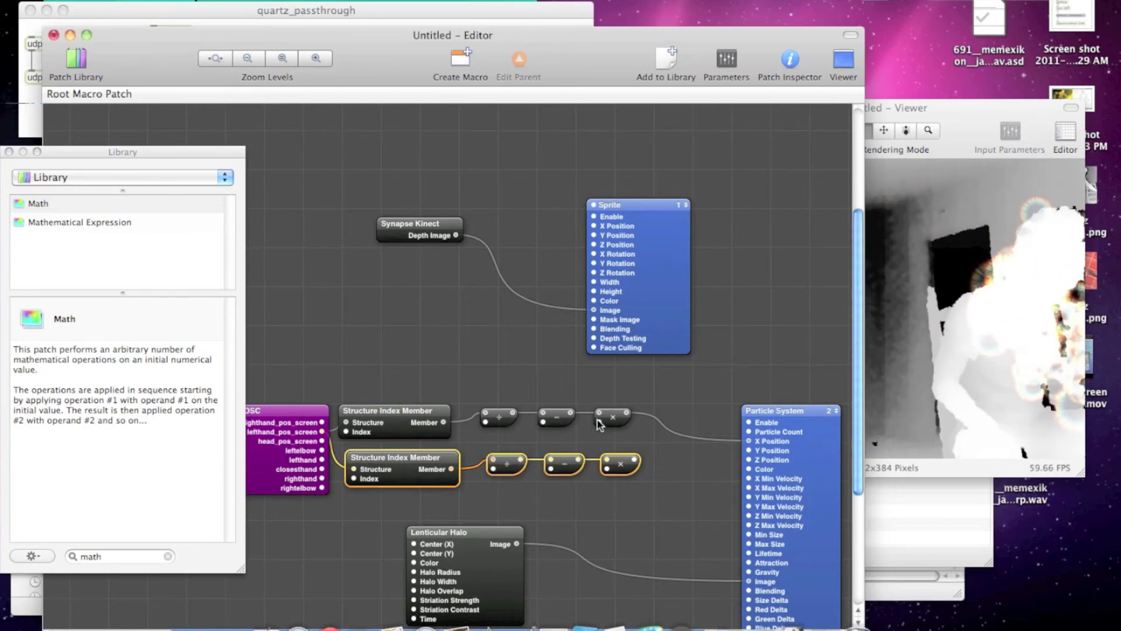
pyautogui.doubleClick(608, 469)
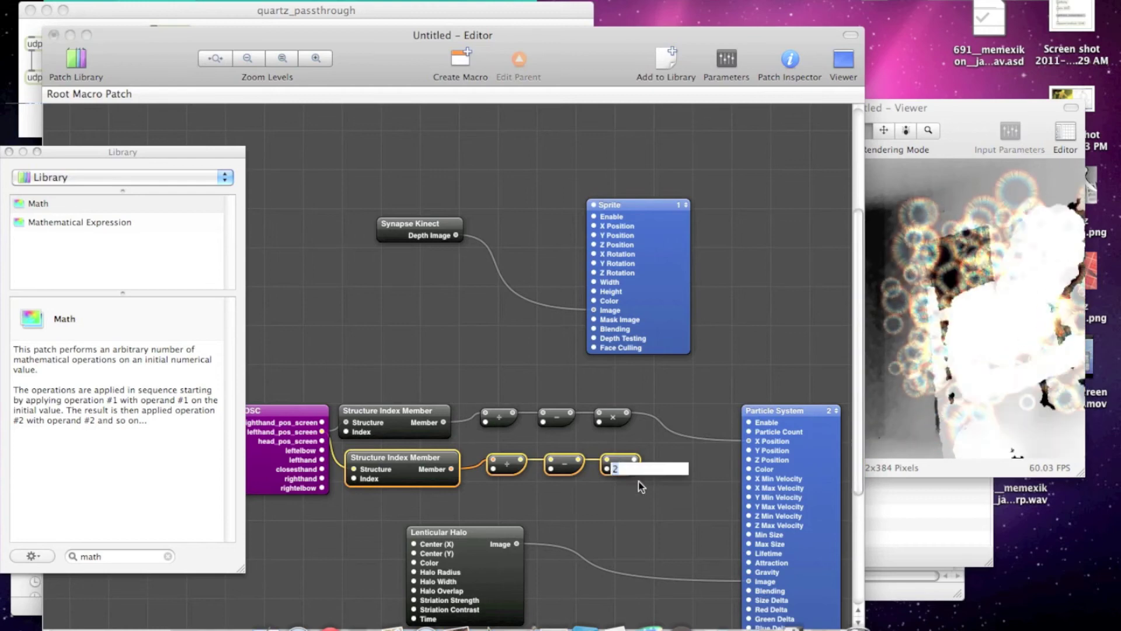
pyautogui.press('Return')
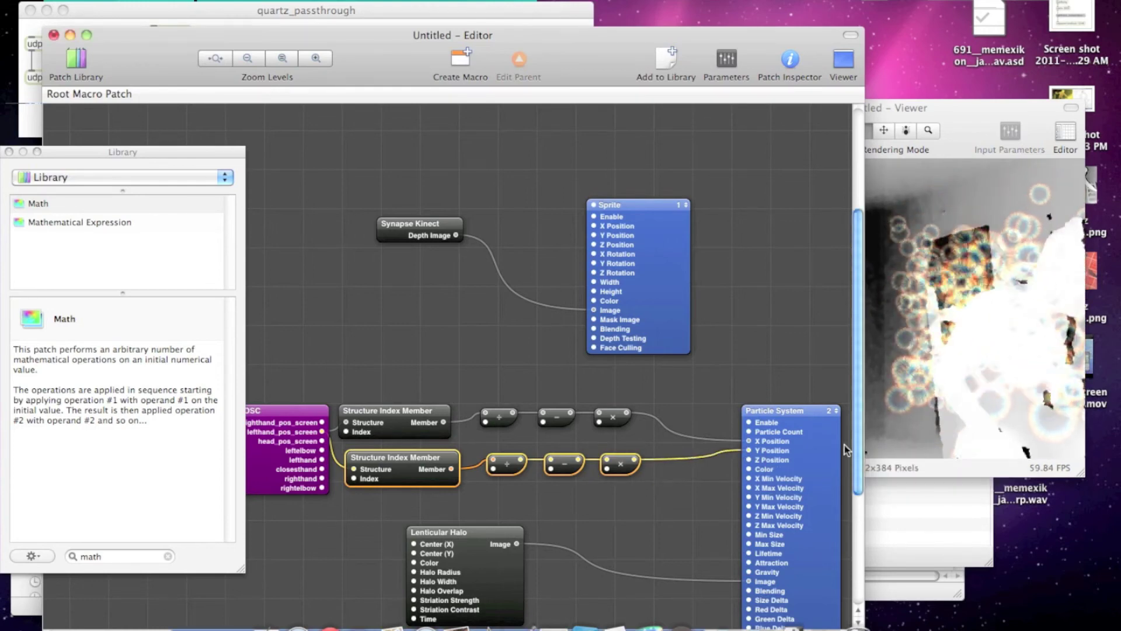
pyautogui.click(930, 419)
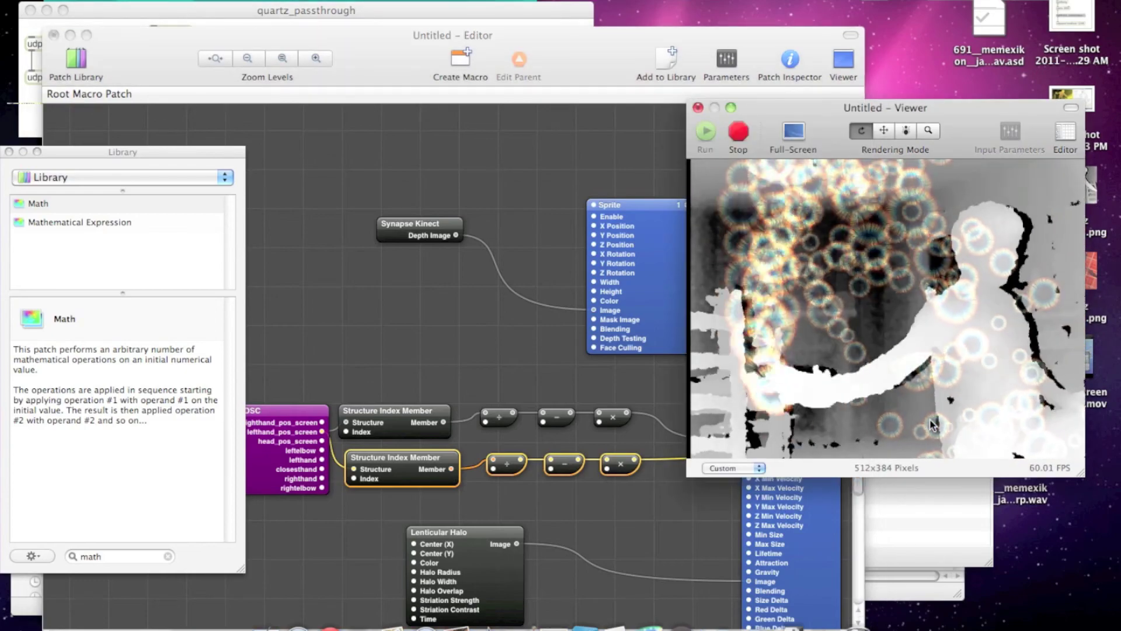